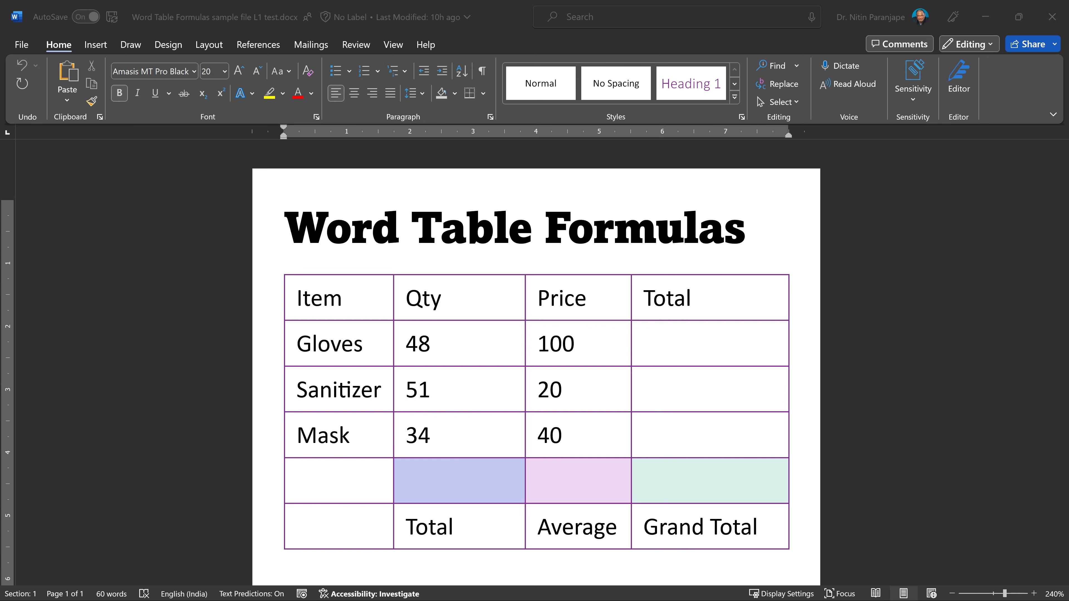
{"action": "left_click", "coordinate": [685, 339]}
{"action": "left_click_drag", "start_coordinate": [685, 340], "coordinate": [696, 474]}
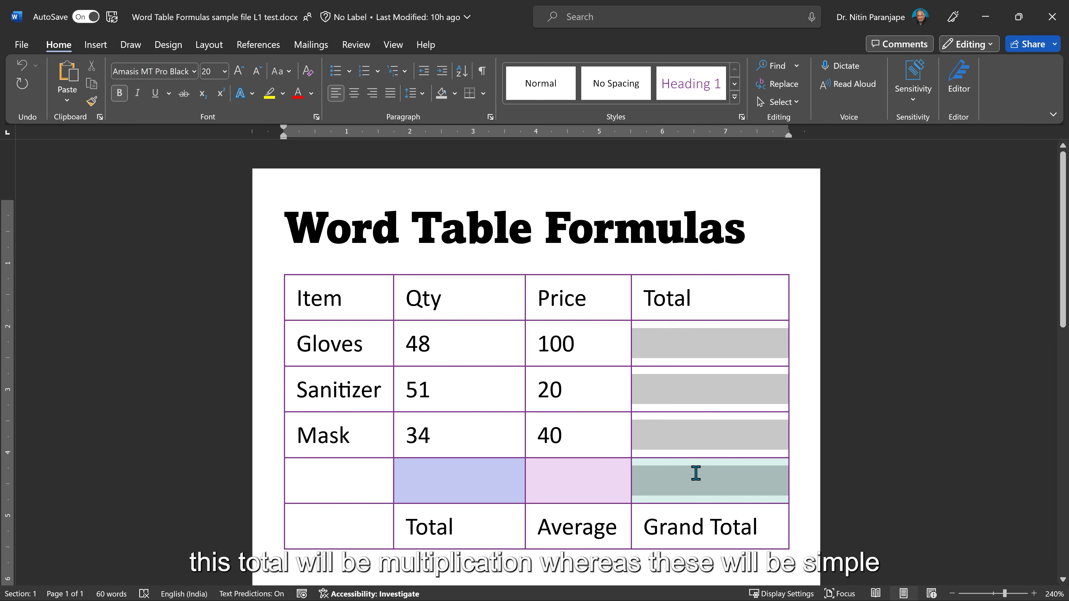
{"action": "left_click", "coordinate": [694, 436]}
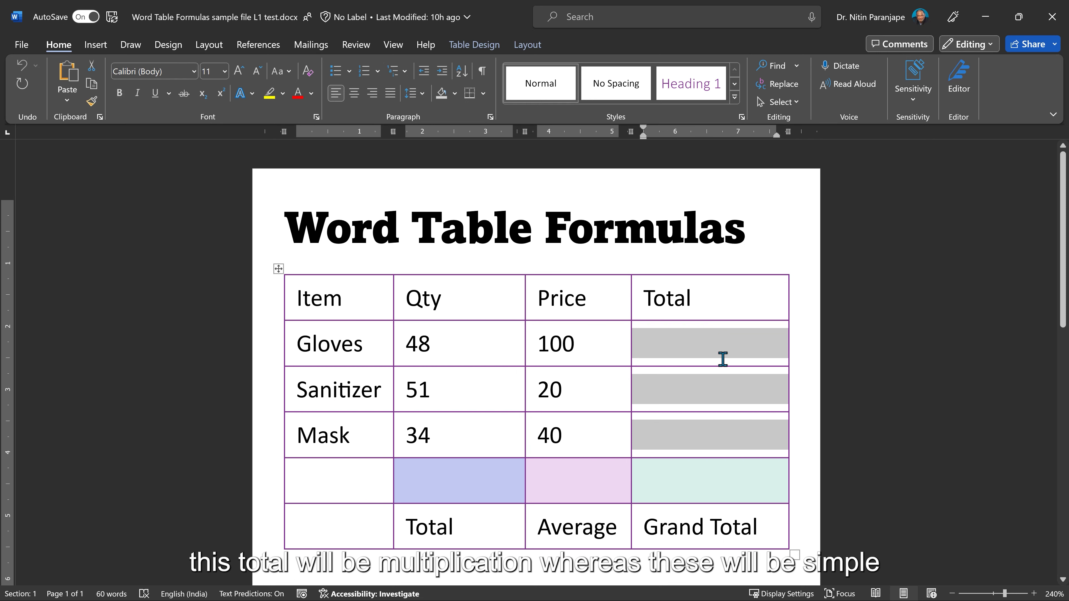
{"action": "left_click", "coordinate": [408, 469]}
{"action": "left_click", "coordinate": [575, 468]}
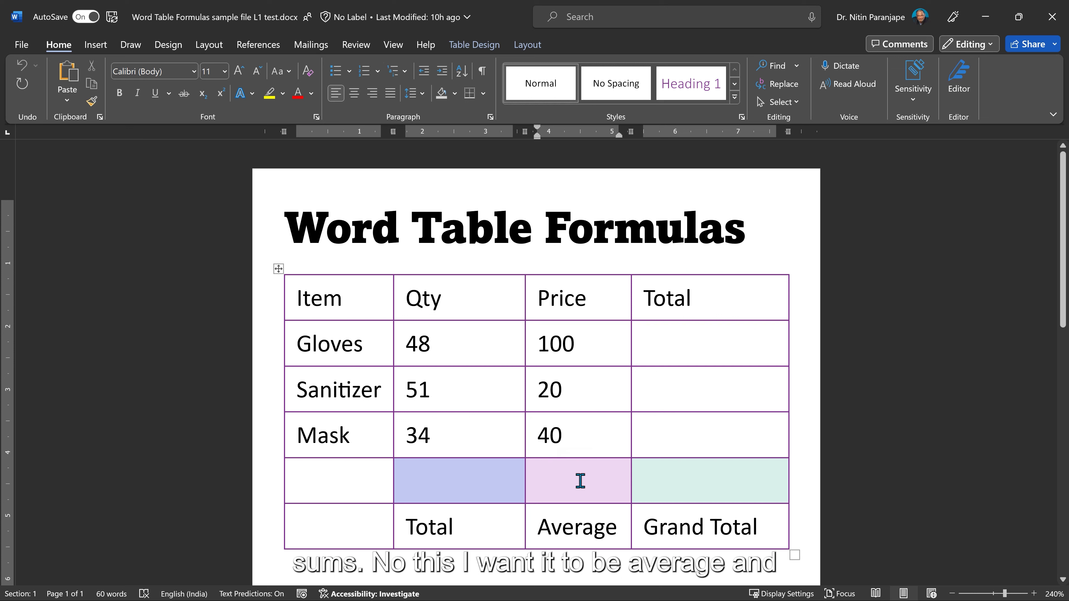
{"action": "left_click", "coordinate": [693, 470]}
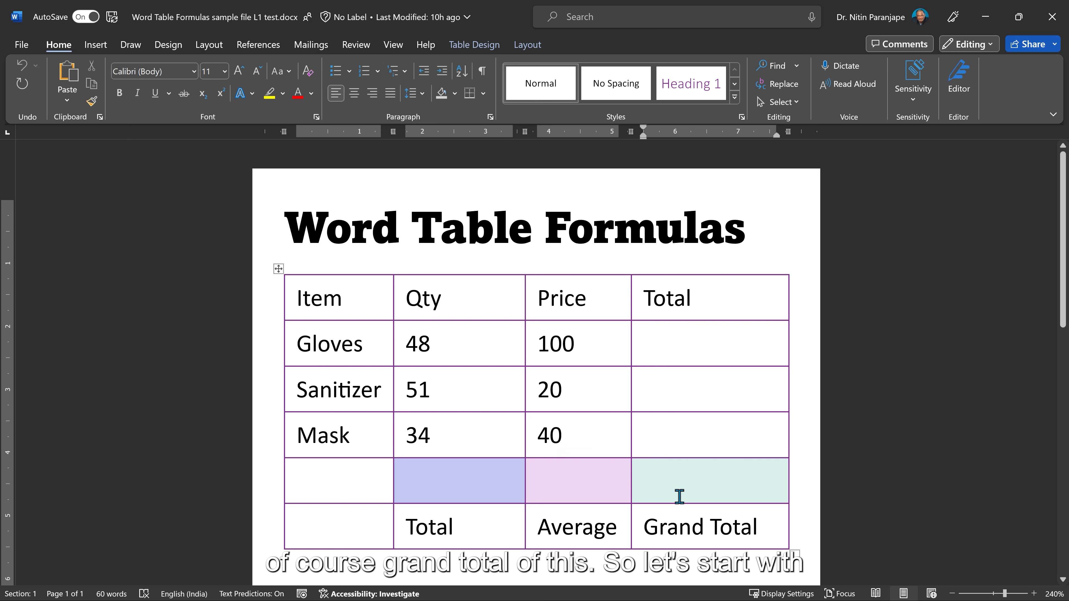
Insert the formula =SUM(ABOVE) in the blue cell below the Qty values.
{"action": "left_click", "coordinate": [416, 479]}
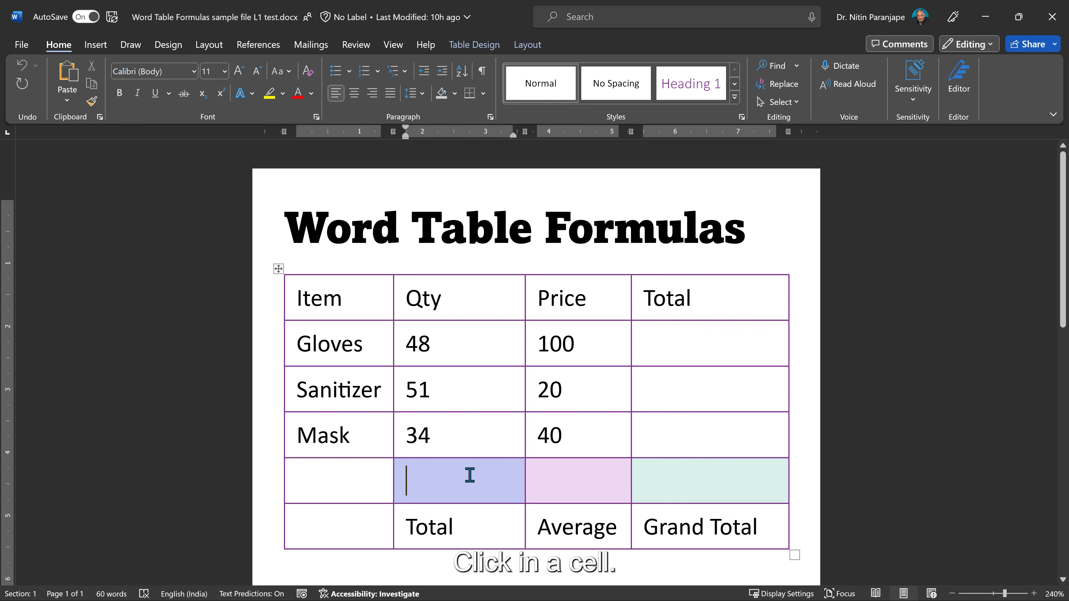
{"action": "left_click", "coordinate": [529, 45]}
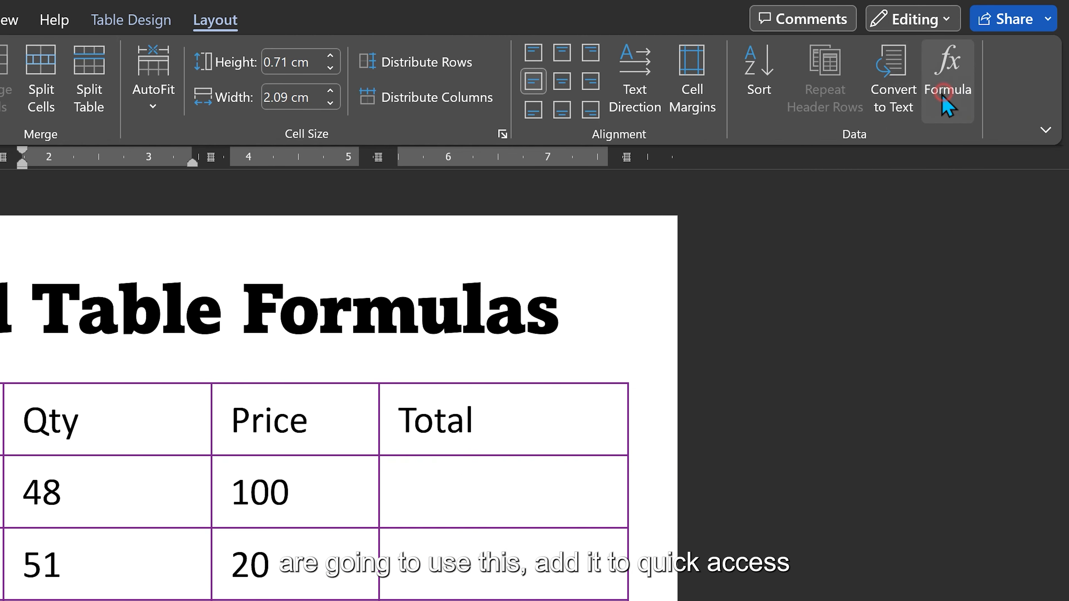
{"action": "right_click", "coordinate": [942, 95]}
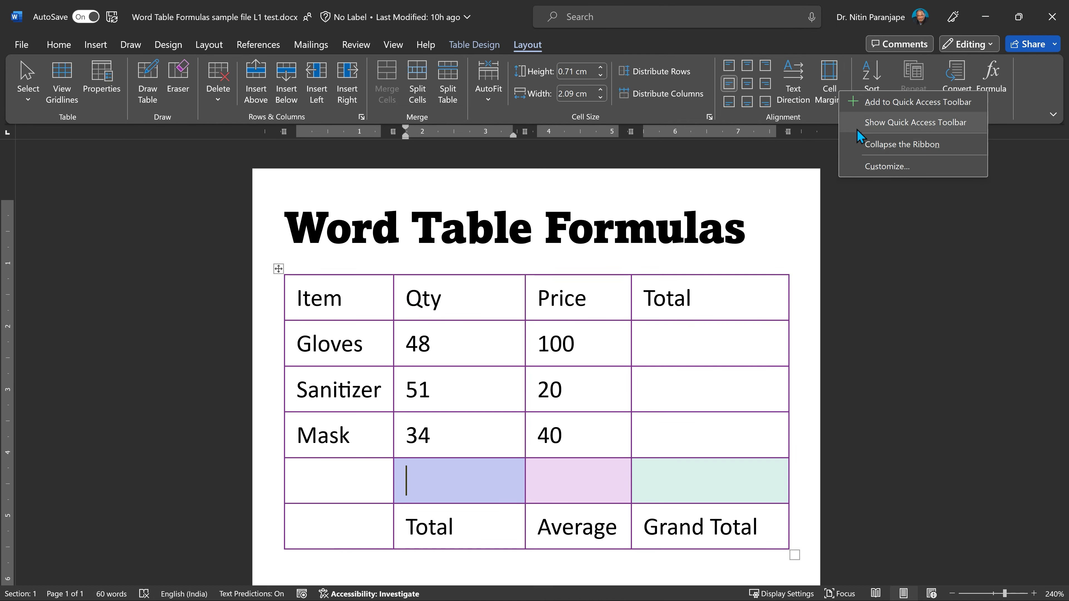
{"action": "left_click", "coordinate": [991, 76]}
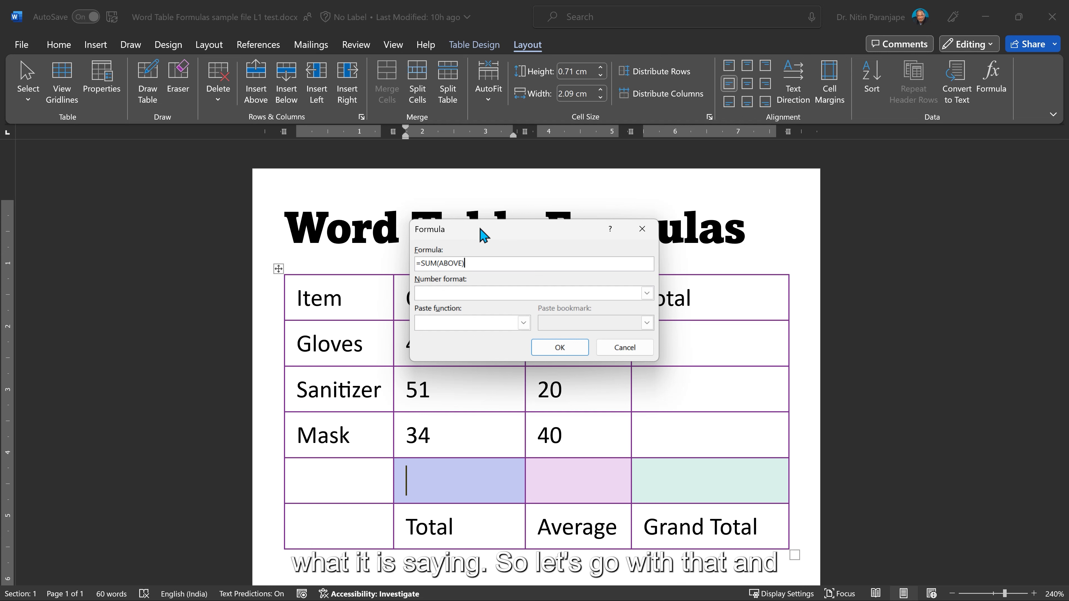
{"action": "left_click", "coordinate": [537, 350]}
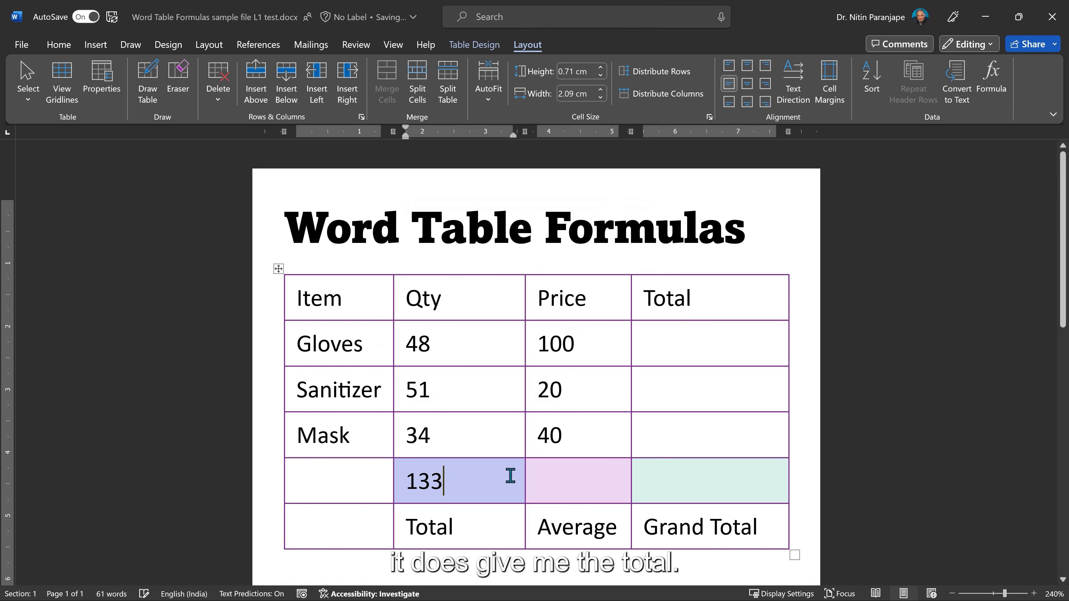
Insert the formula =AVERAGE(above) in the pink cell below the Price values, replacing the suggested SUM function.
{"action": "left_click", "coordinate": [546, 480]}
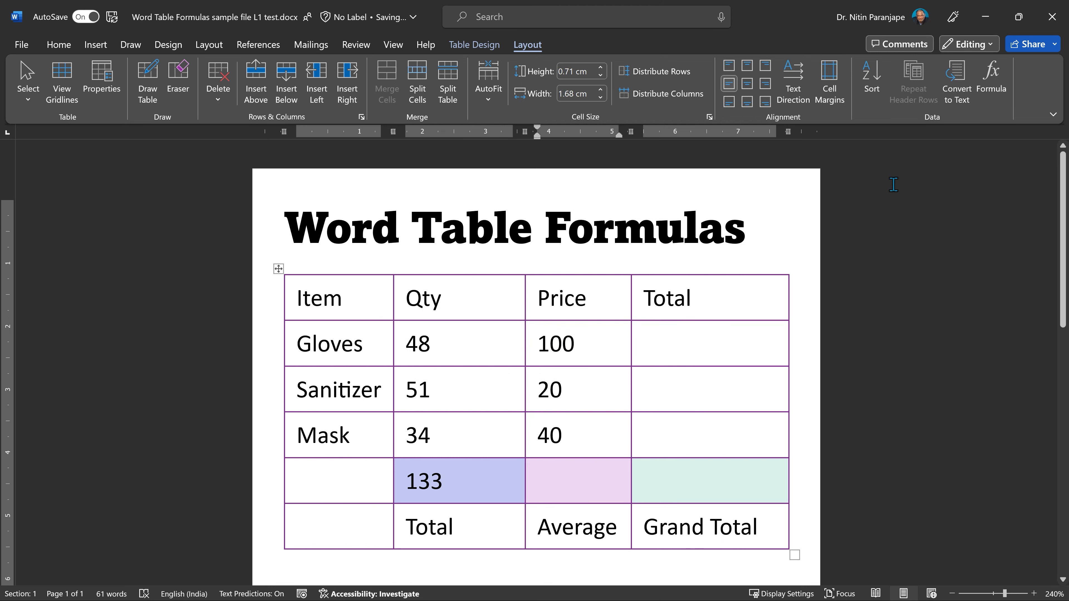
{"action": "left_click", "coordinate": [981, 85]}
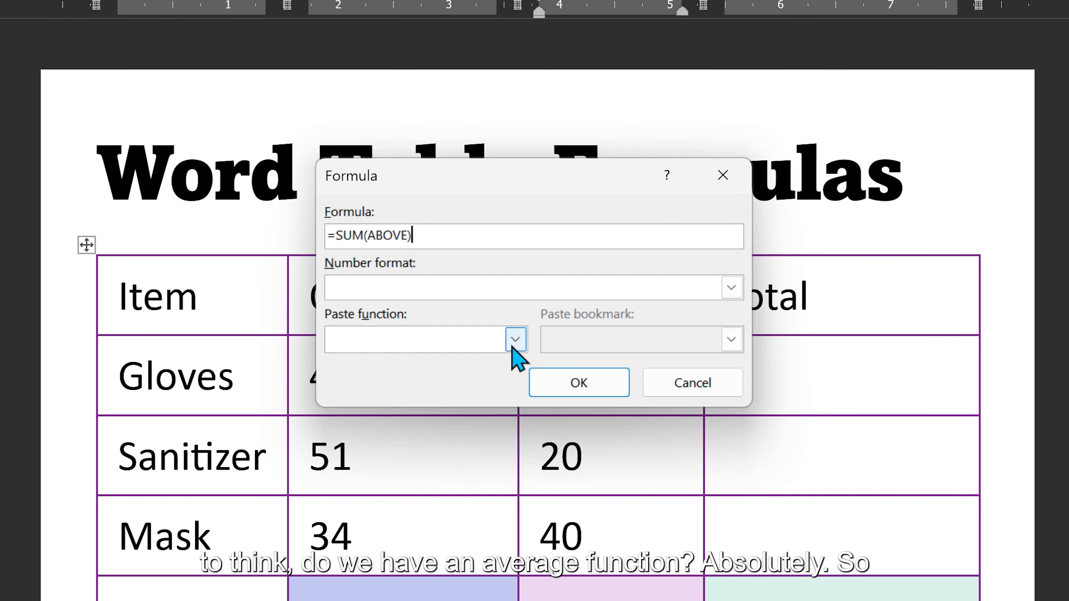
{"action": "left_click", "coordinate": [512, 345]}
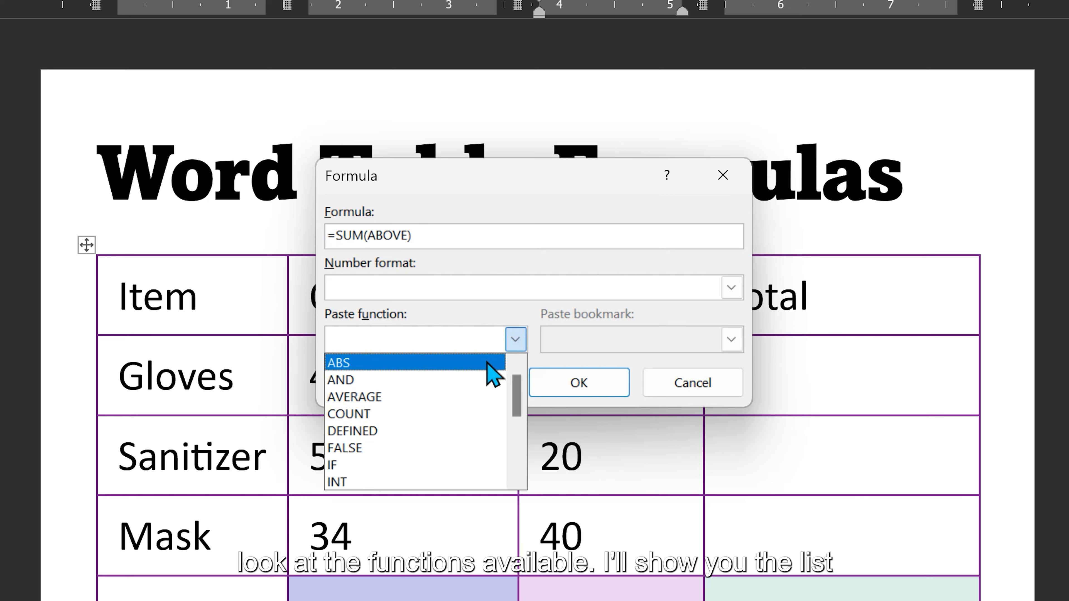
{"action": "left_click_drag", "start_coordinate": [515, 379], "coordinate": [526, 436]}
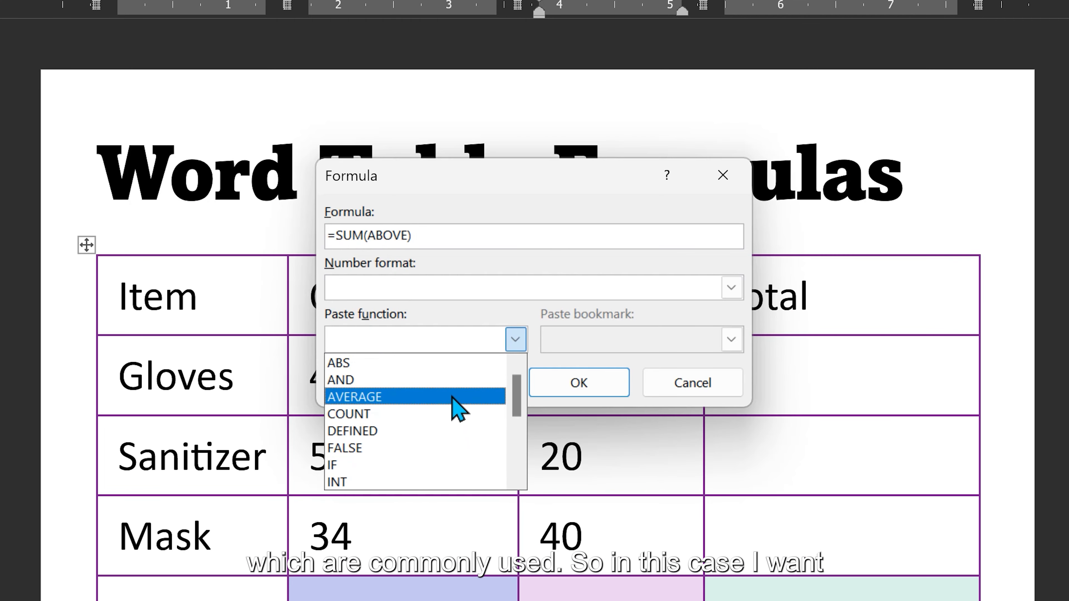
{"action": "left_click", "coordinate": [451, 396]}
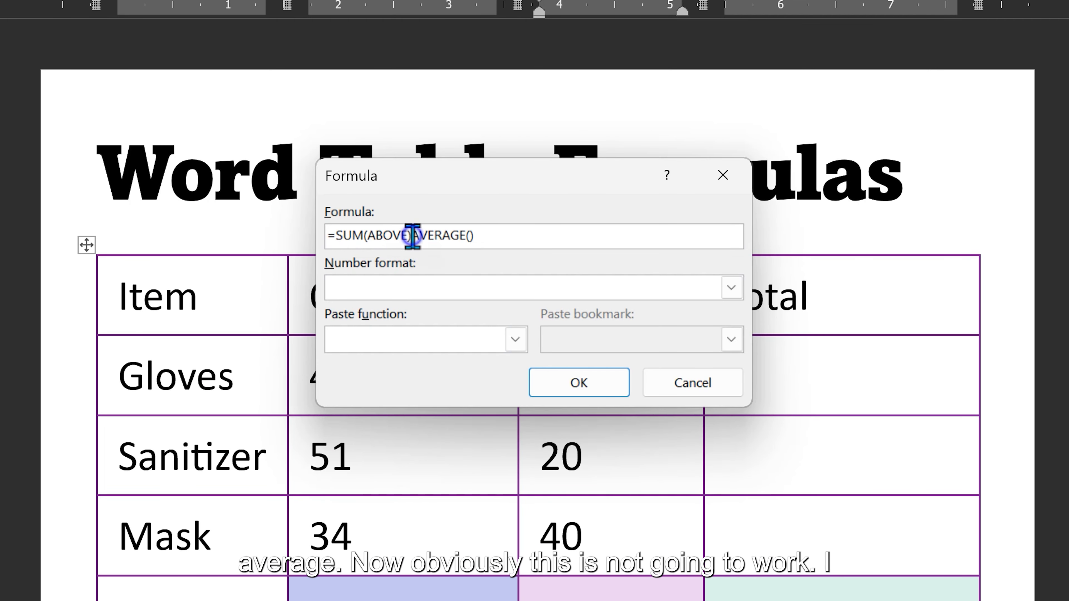
{"action": "left_click_drag", "start_coordinate": [410, 236], "coordinate": [333, 248]}
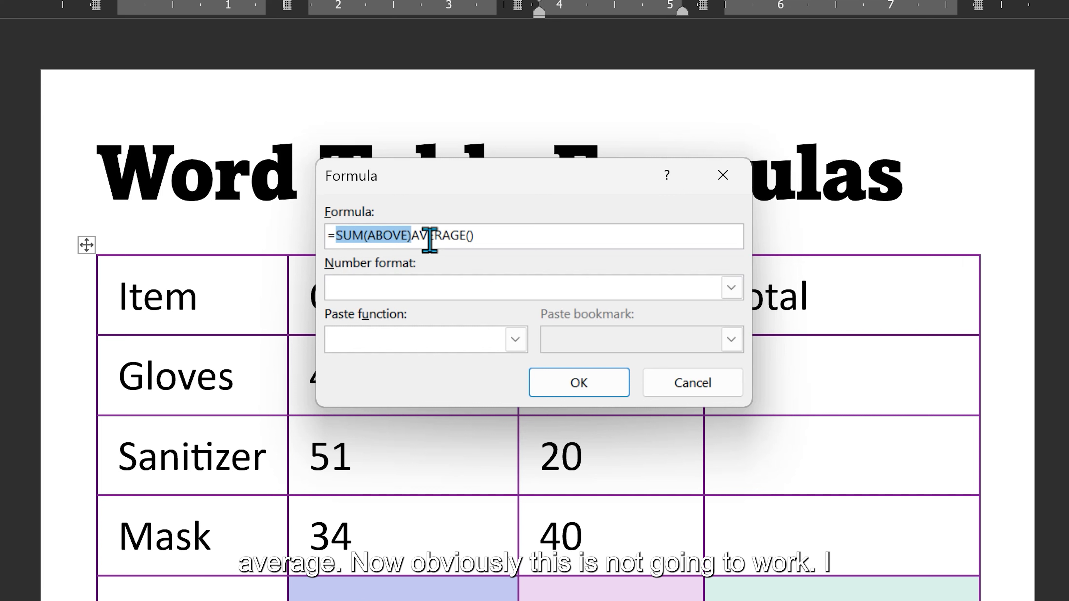
{"action": "key", "text": "Delete"}
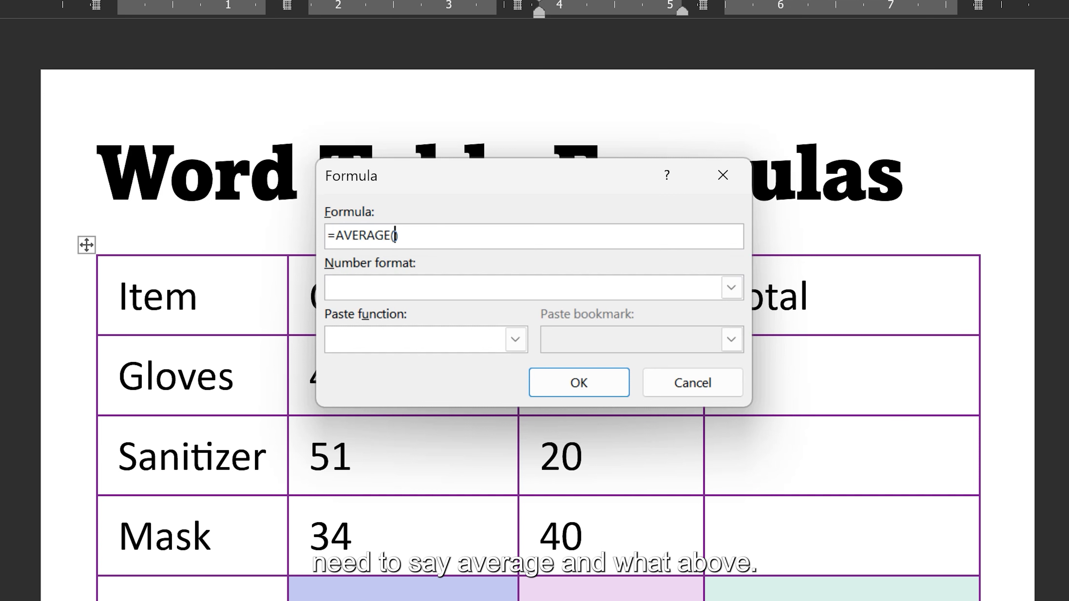
{"action": "type", "text": "above"}
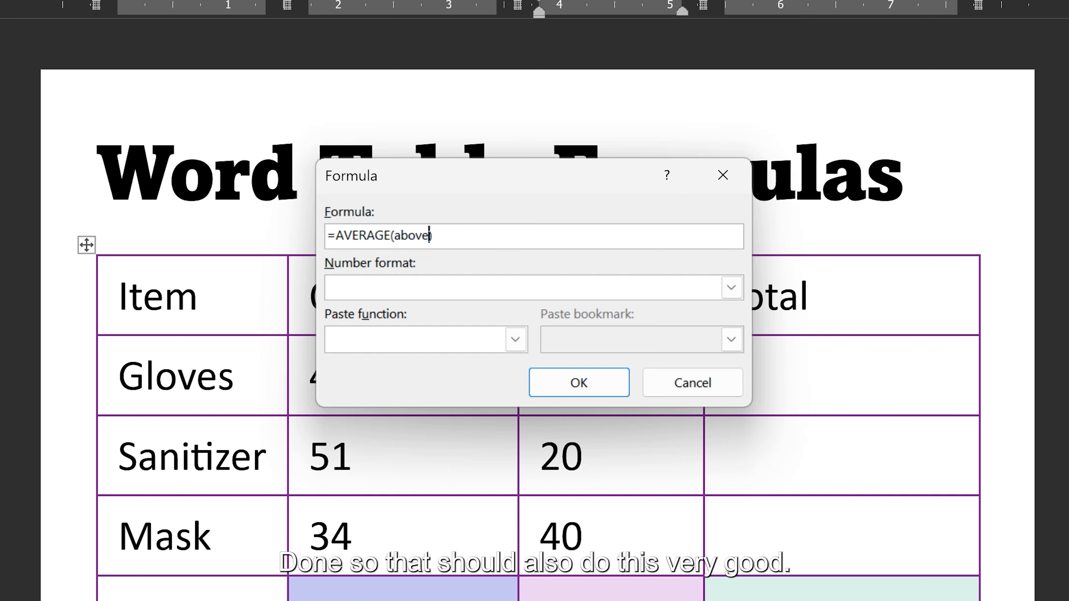
{"action": "left_click", "coordinate": [581, 390]}
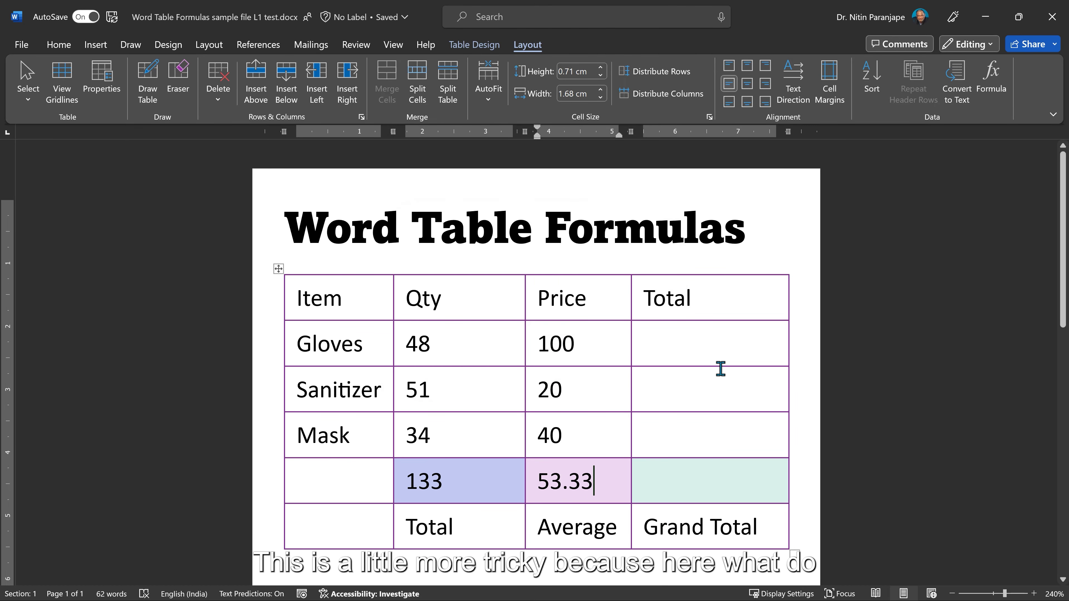
Insert a formula with the PRODUCT function instead of the suggested SUM in the Total cell of the Gloves row.
{"action": "left_click", "coordinate": [725, 340]}
{"action": "left_click", "coordinate": [1001, 89]}
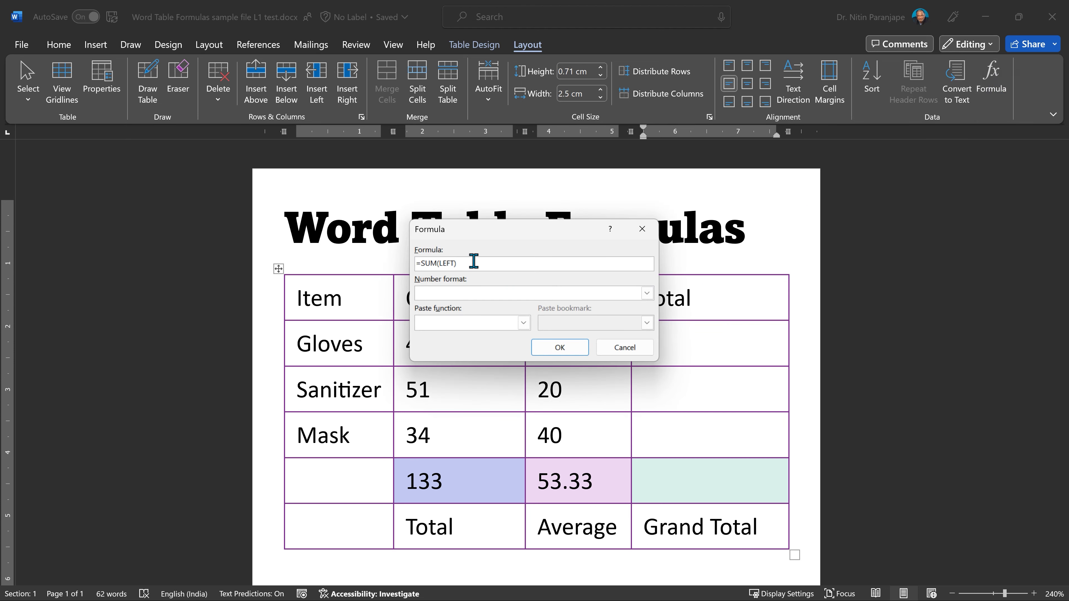
{"action": "left_click_drag", "start_coordinate": [474, 261], "coordinate": [425, 272]}
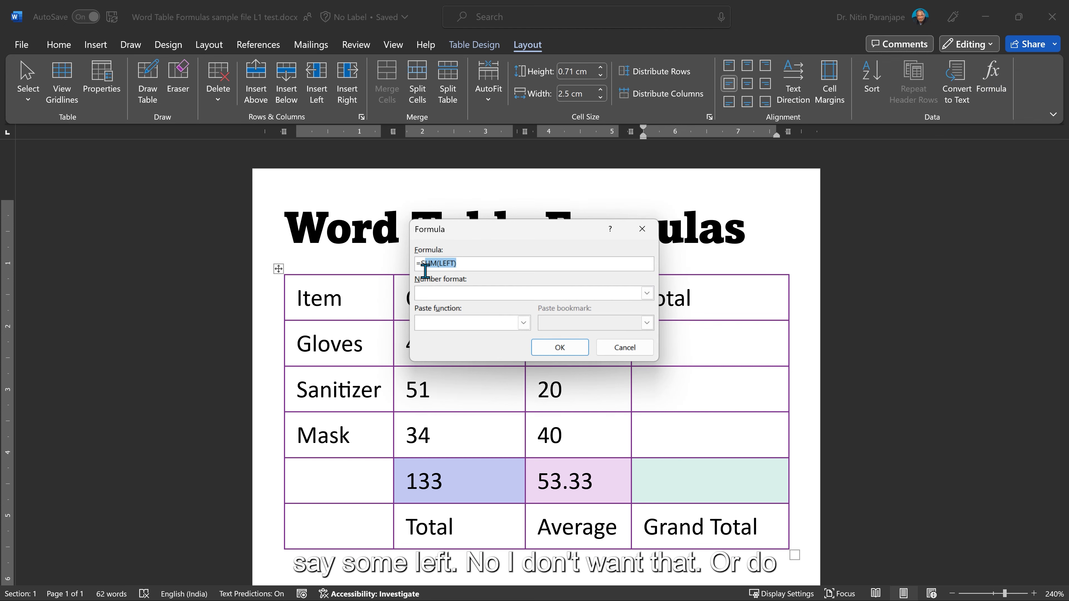
{"action": "key", "text": "BackSpace"}
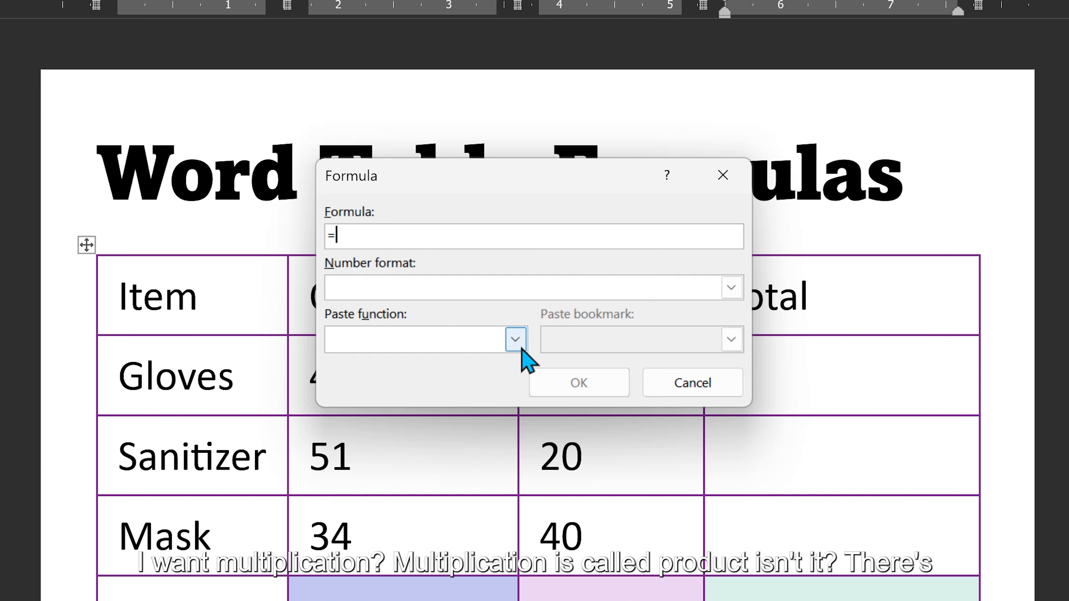
{"action": "left_click", "coordinate": [515, 340]}
{"action": "scroll", "coordinate": [461, 406], "scroll_direction": "down", "scroll_amount": 2}
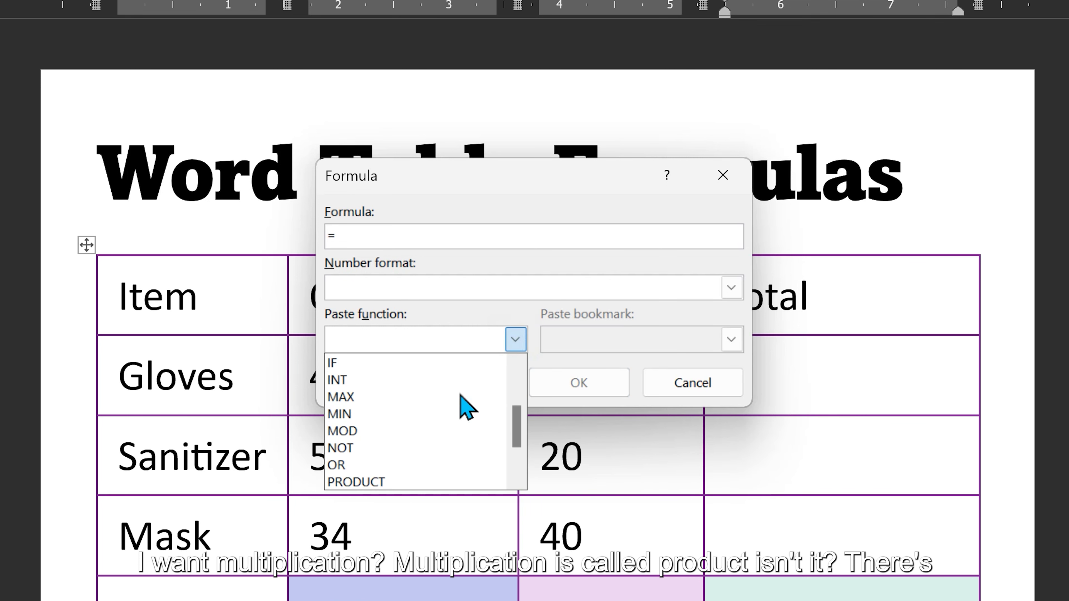
{"action": "left_click", "coordinate": [433, 480]}
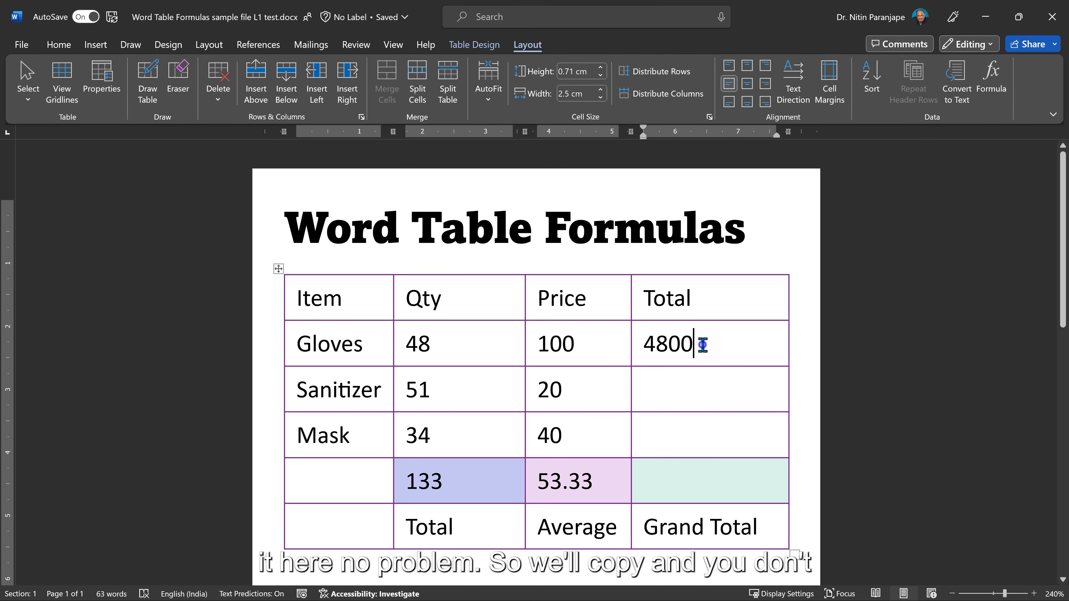
Copy the Gloves row's Total formula into the Total cells of the Sanitizer and Mask rows.
{"action": "left_click_drag", "start_coordinate": [702, 344], "coordinate": [642, 343]}
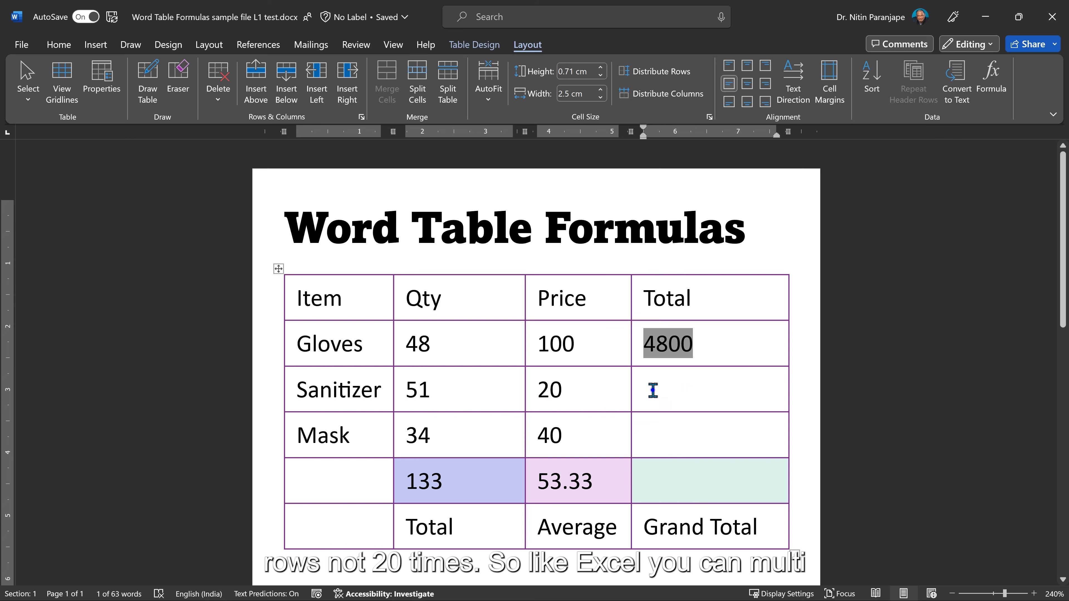
{"action": "left_click_drag", "start_coordinate": [653, 390], "coordinate": [662, 437]}
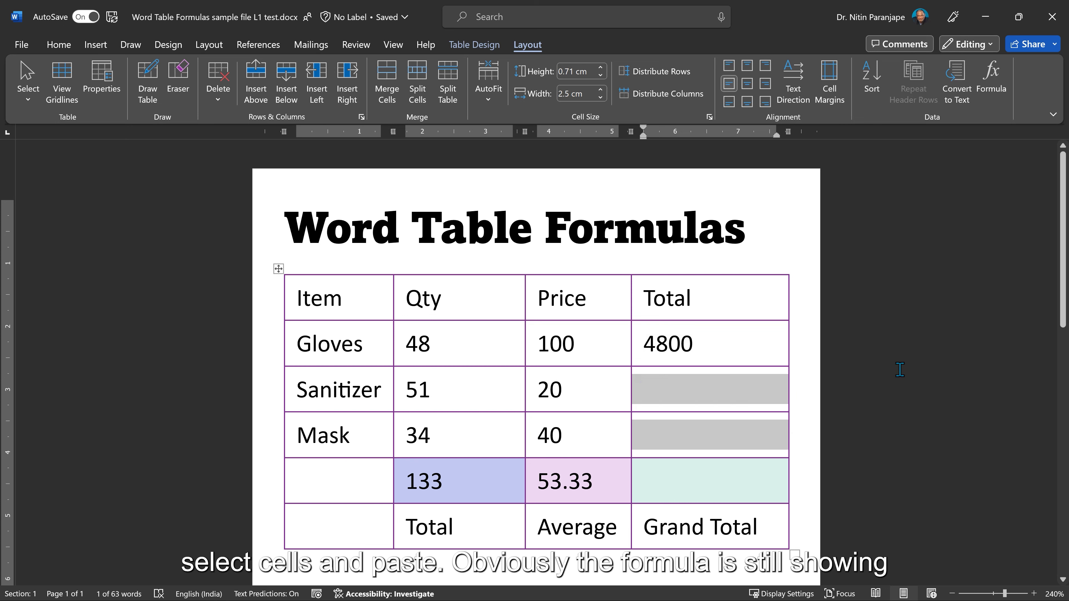
{"action": "type", "text": "4800 4800"}
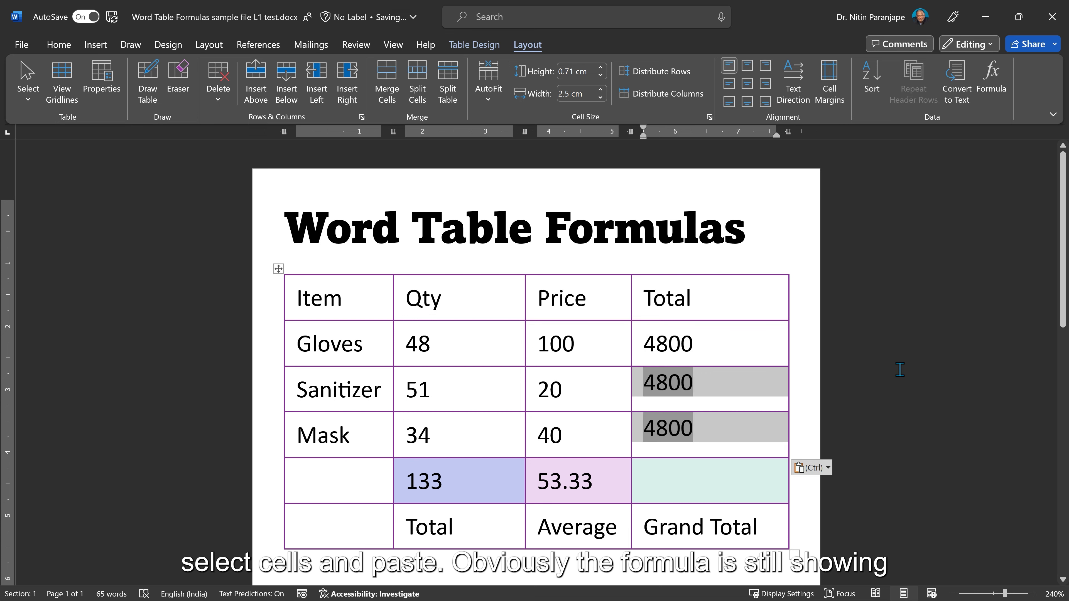
{"action": "left_click", "coordinate": [723, 430]}
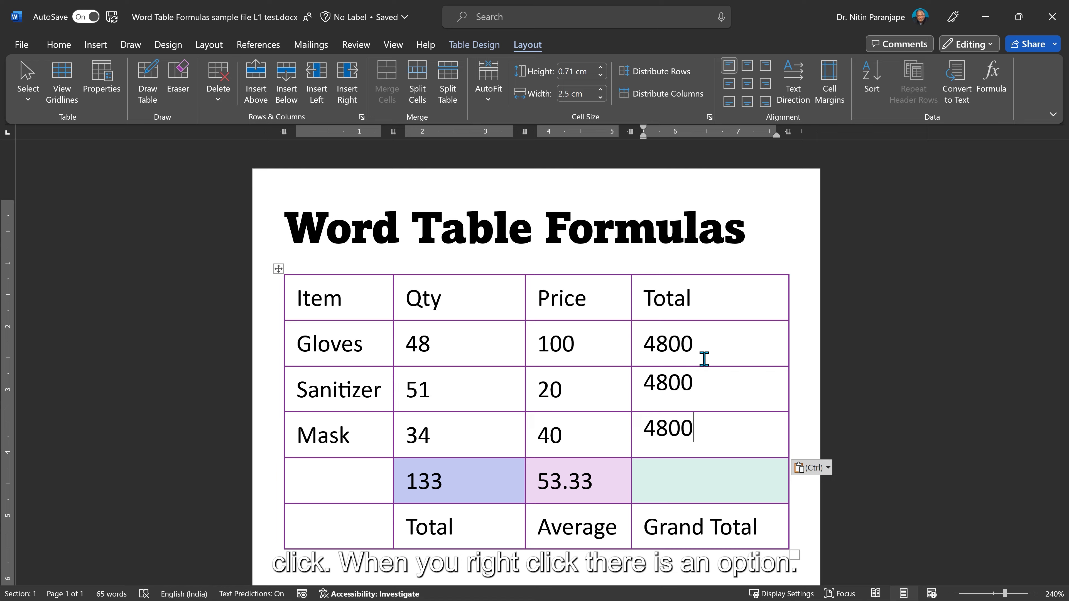
Update the copied formula fields in the Sanitizer and Mask Total cells one by one, and undo both updates.
{"action": "right_click", "coordinate": [670, 392]}
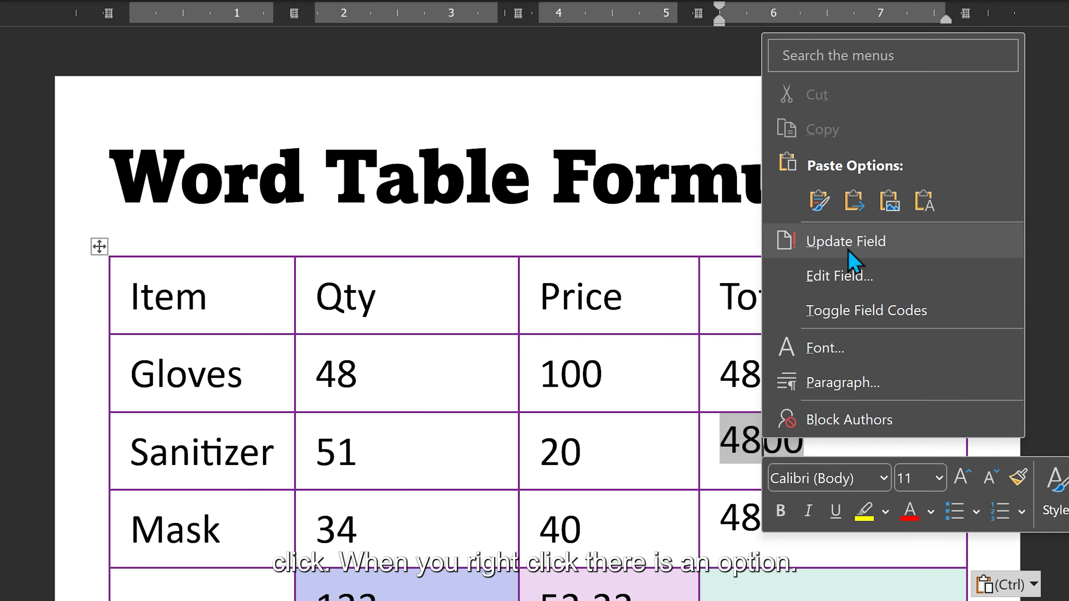
{"action": "left_click", "coordinate": [848, 252]}
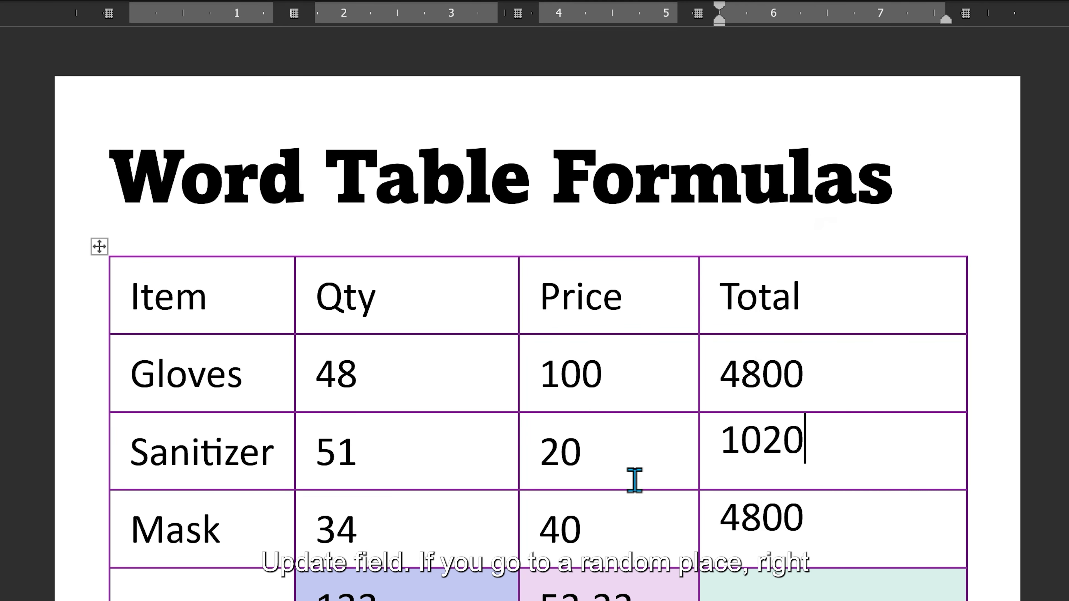
{"action": "left_click", "coordinate": [594, 455]}
{"action": "right_click", "coordinate": [596, 457]}
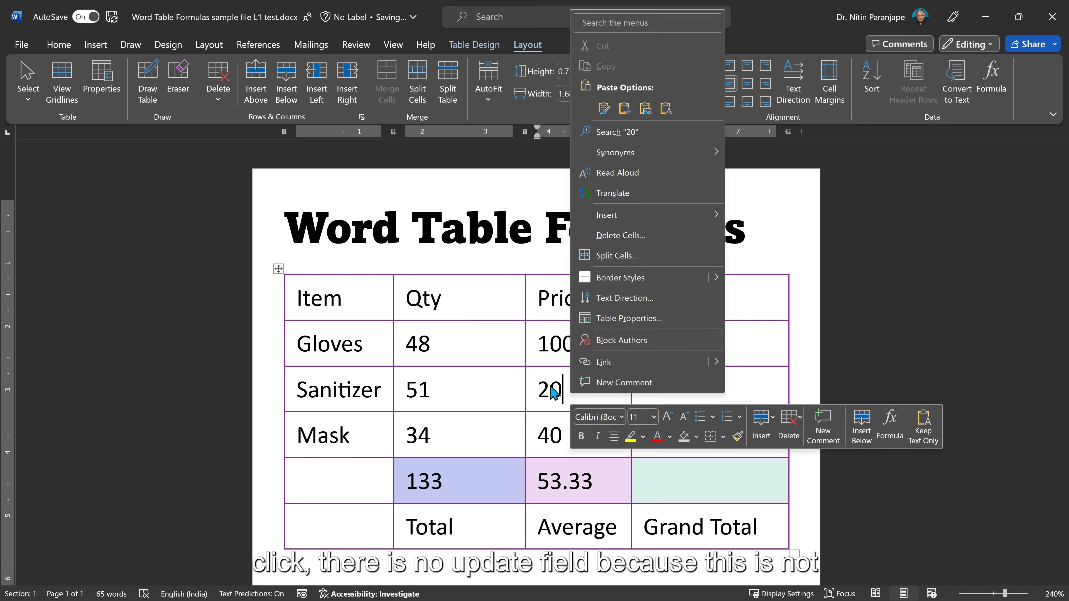
{"action": "key", "text": "Escape"}
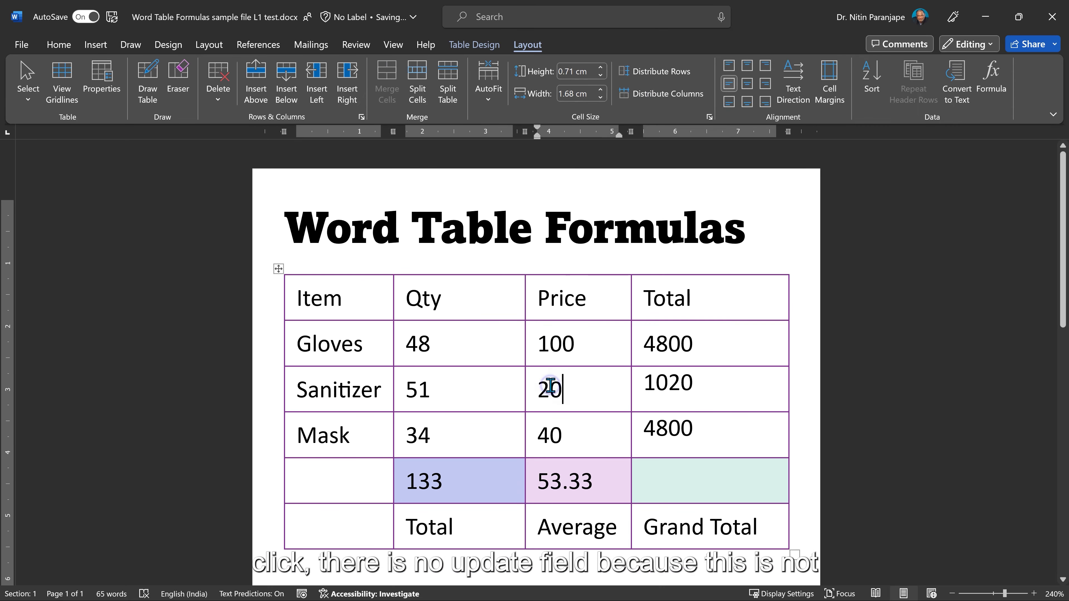
{"action": "right_click", "coordinate": [659, 438]}
{"action": "left_click", "coordinate": [703, 321]}
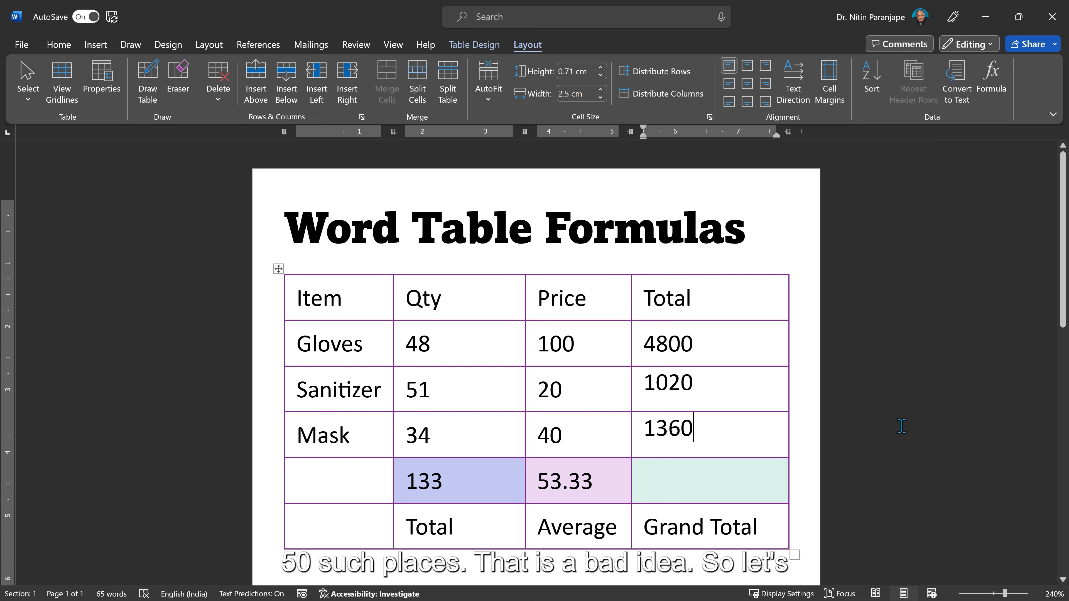
{"action": "key", "text": "ctrl+z"}
{"action": "key", "text": "ctrl+z"}
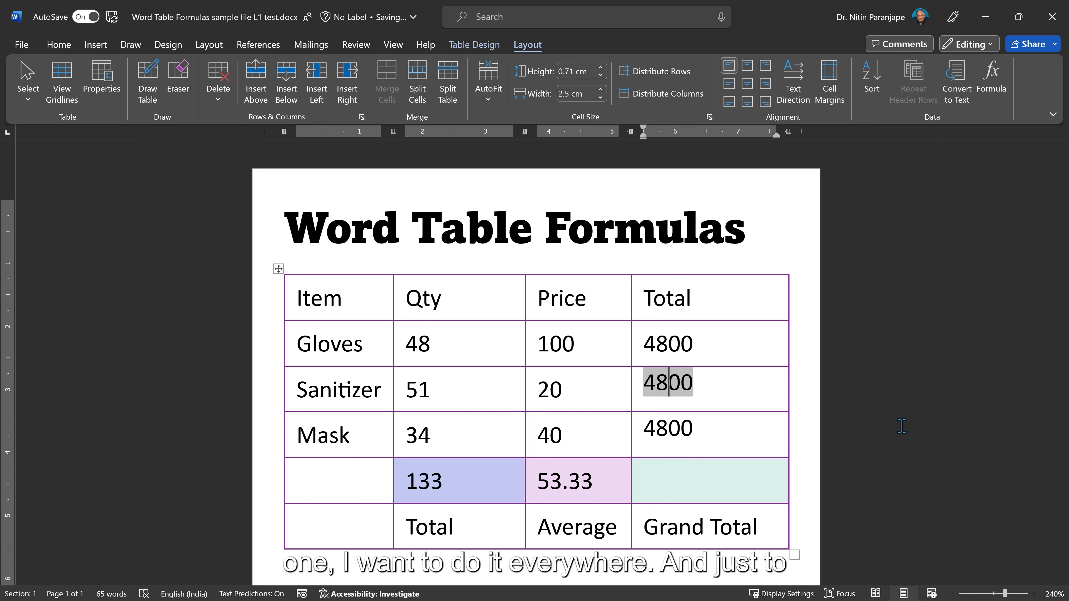
Change the Sanitizer price to 205 and the quantities to 511 for Sanitizer, 345 for Mask and 4856 for Gloves.
{"action": "left_click", "coordinate": [566, 394]}
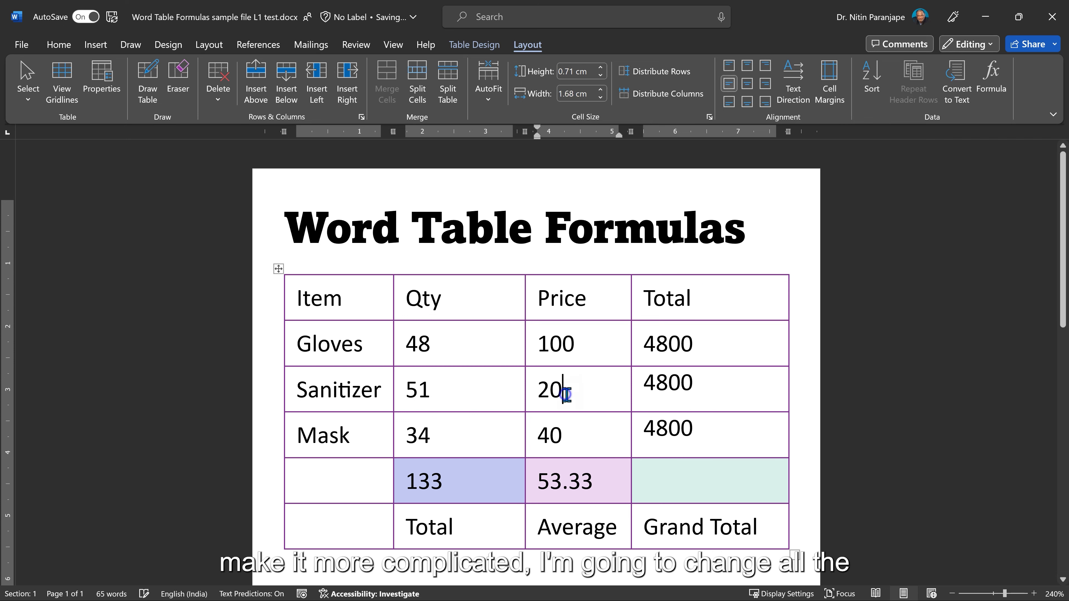
{"action": "type", "text": "5"}
{"action": "left_click", "coordinate": [481, 400]}
{"action": "type", "text": "1"}
{"action": "left_click", "coordinate": [460, 436]}
{"action": "type", "text": "5"}
{"action": "left_click", "coordinate": [439, 349]}
{"action": "type", "text": "56"}
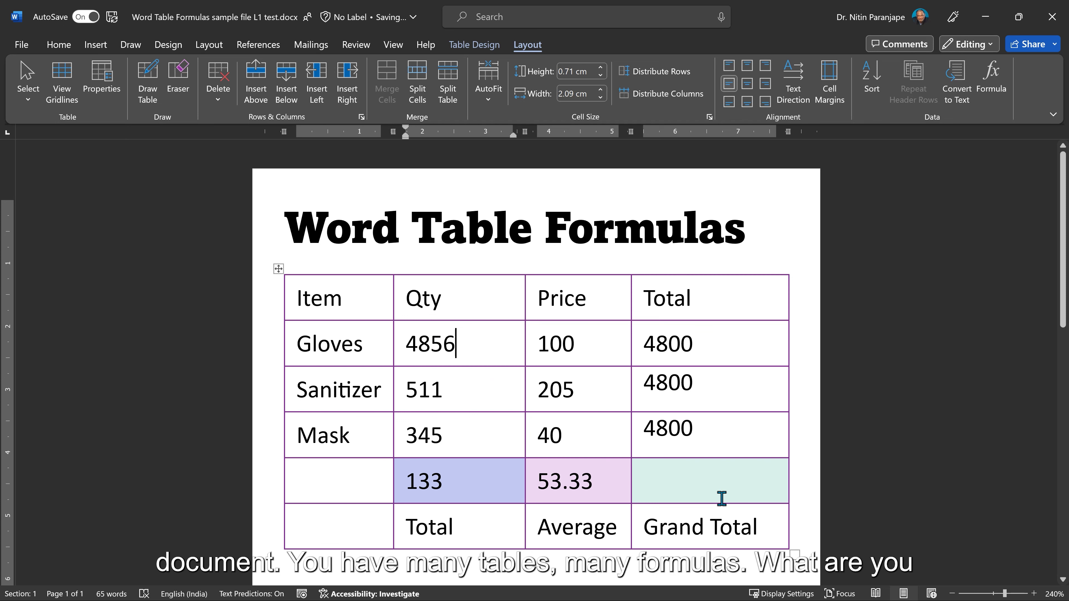
Update all formula fields in the whole document at once.
{"action": "key", "text": "ctrl+a"}
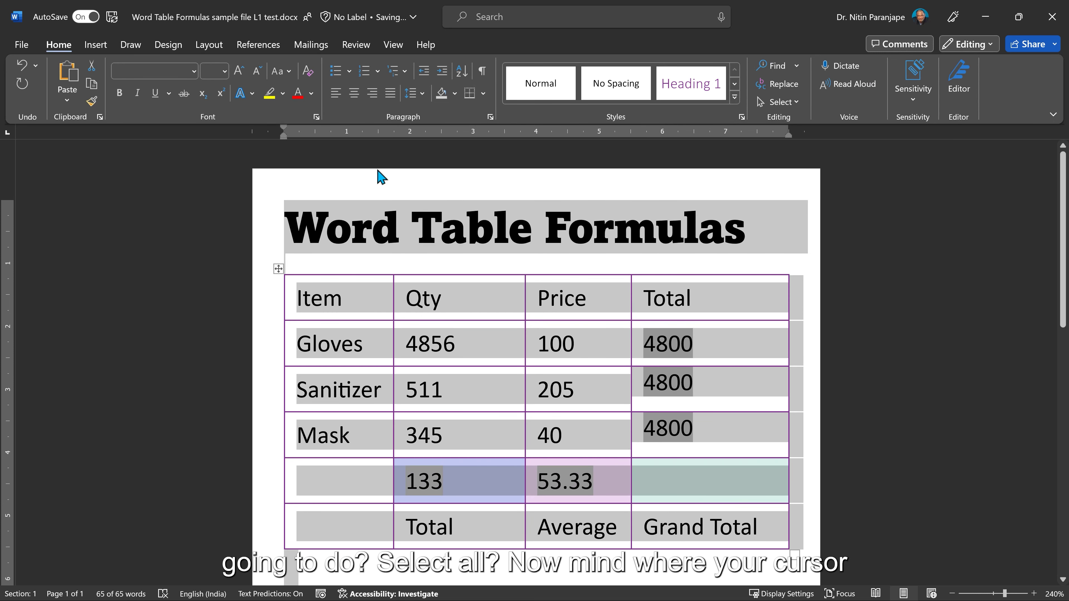
{"action": "right_click", "coordinate": [366, 223]}
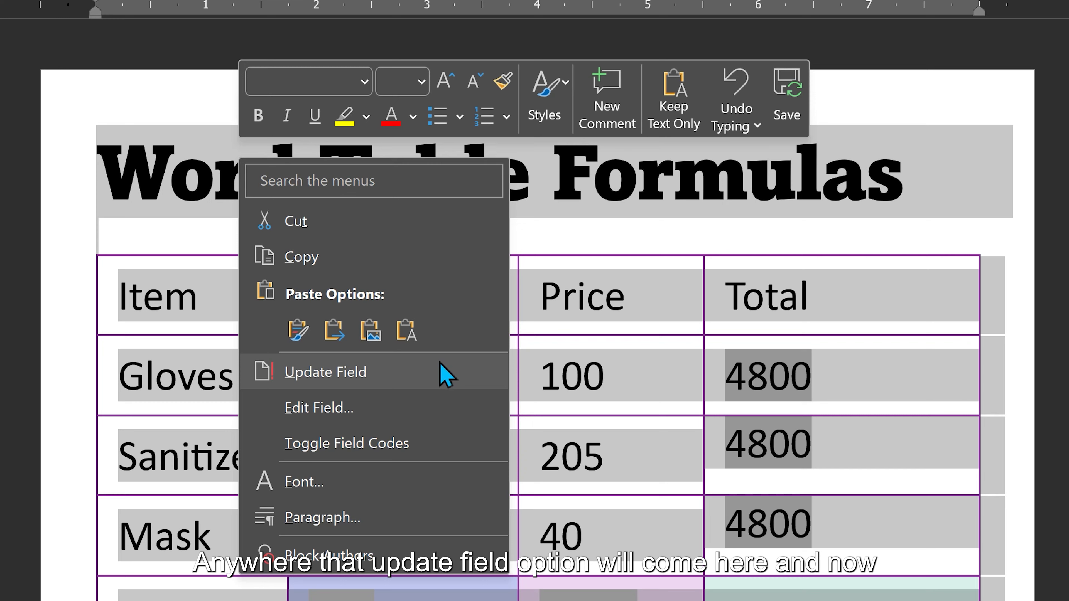
{"action": "left_click", "coordinate": [442, 371]}
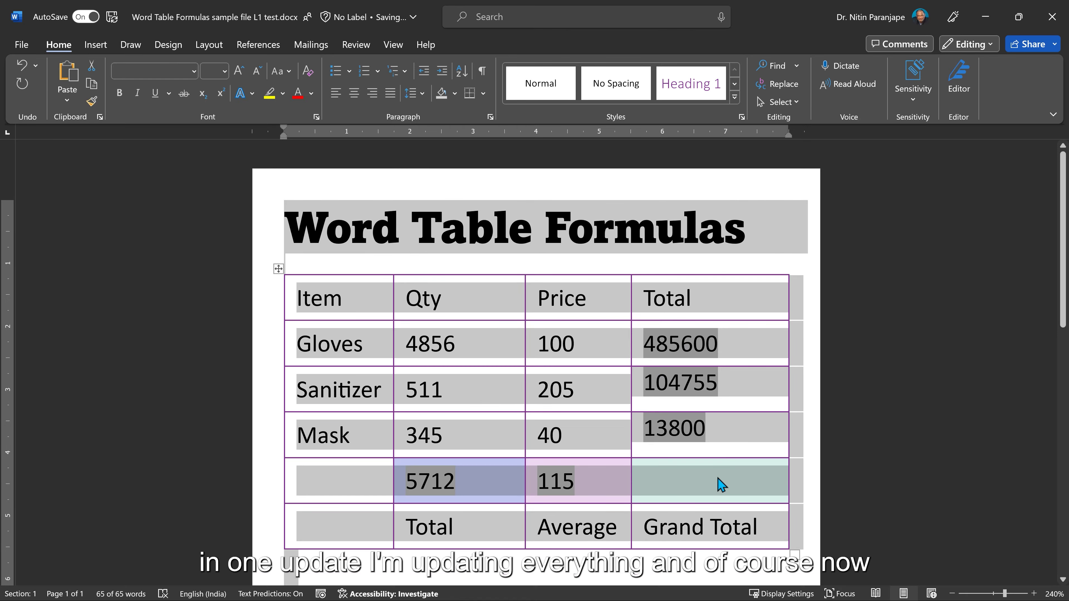
Insert the formula =SUM(ABOVE) in the empty cell above the Grand Total label.
{"action": "left_click", "coordinate": [716, 480]}
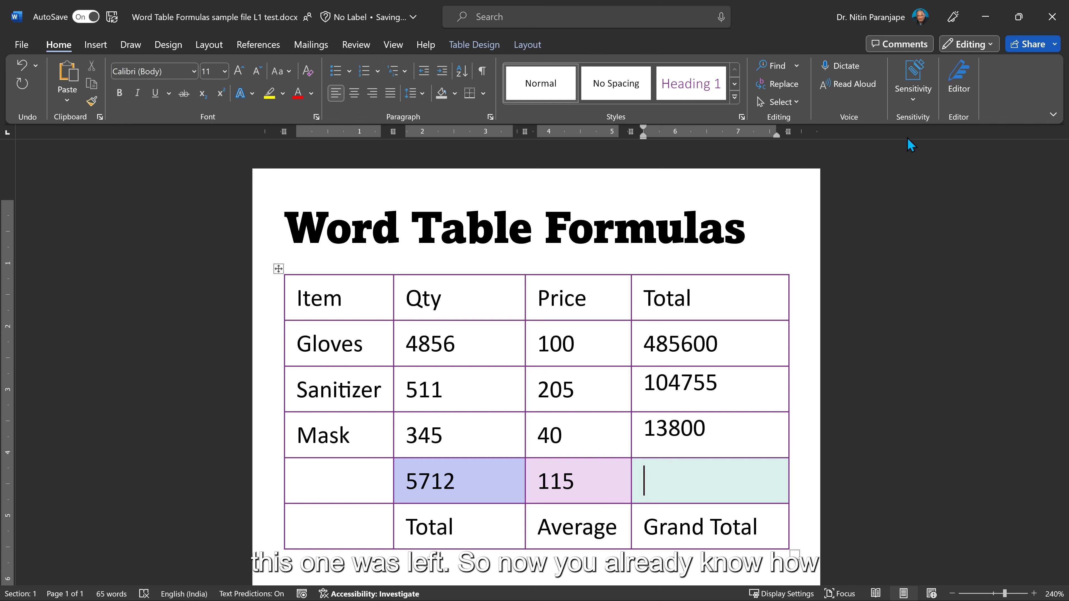
{"action": "left_click", "coordinate": [528, 45]}
{"action": "left_click", "coordinate": [992, 83]}
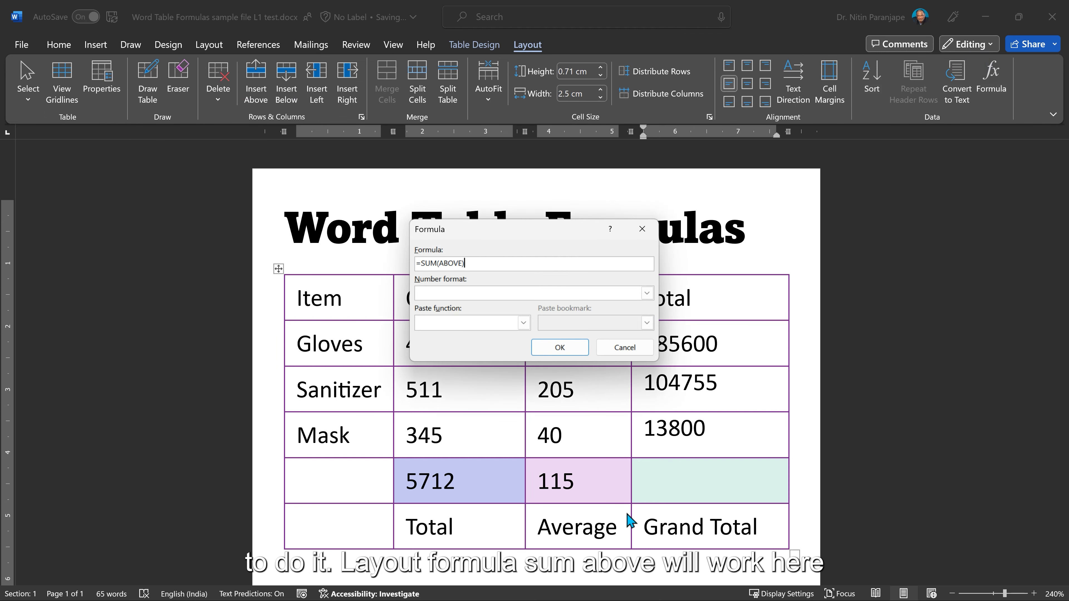
{"action": "left_click", "coordinate": [555, 353]}
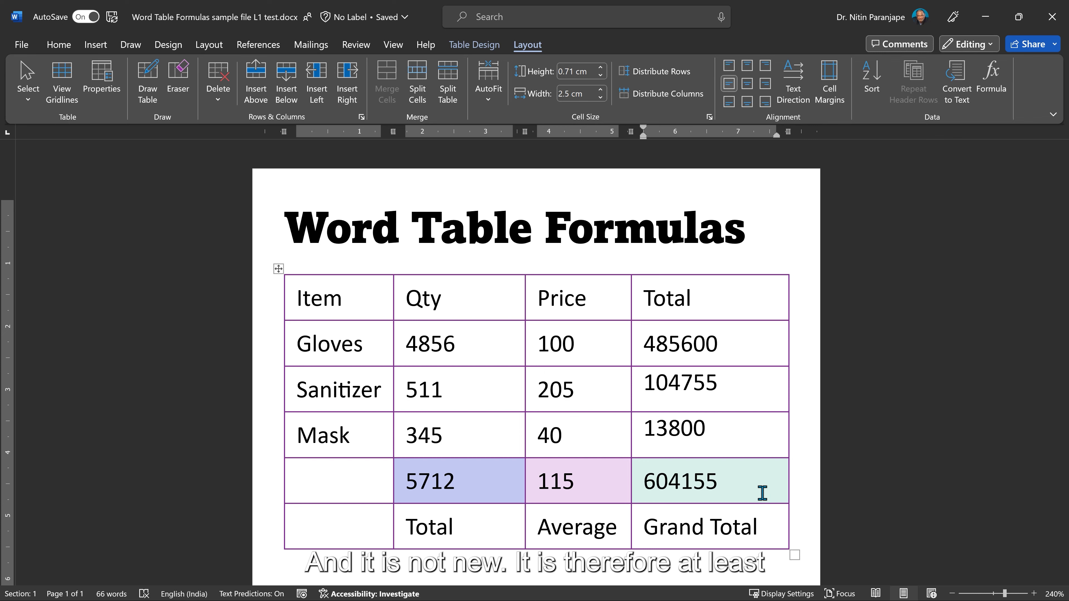
In the Excel-like references table, insert a calculated field =a1/c1 in the first row's empty last cell.
{"action": "scroll", "coordinate": [761, 480], "scroll_direction": "down", "scroll_amount": 5}
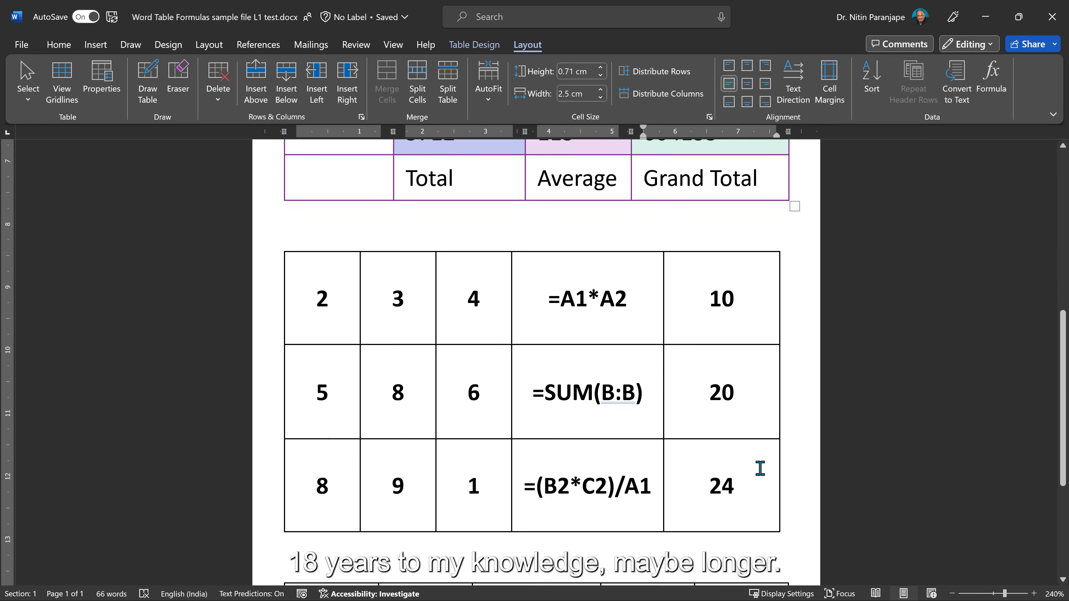
{"action": "scroll", "coordinate": [760, 468], "scroll_direction": "down", "scroll_amount": 5}
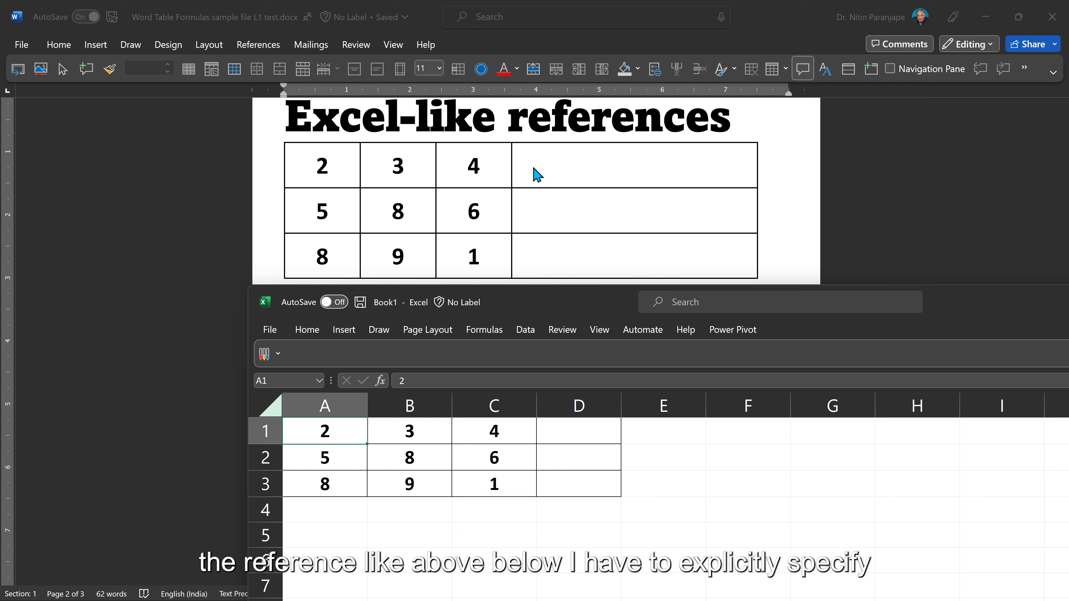
{"action": "left_click", "coordinate": [311, 420]}
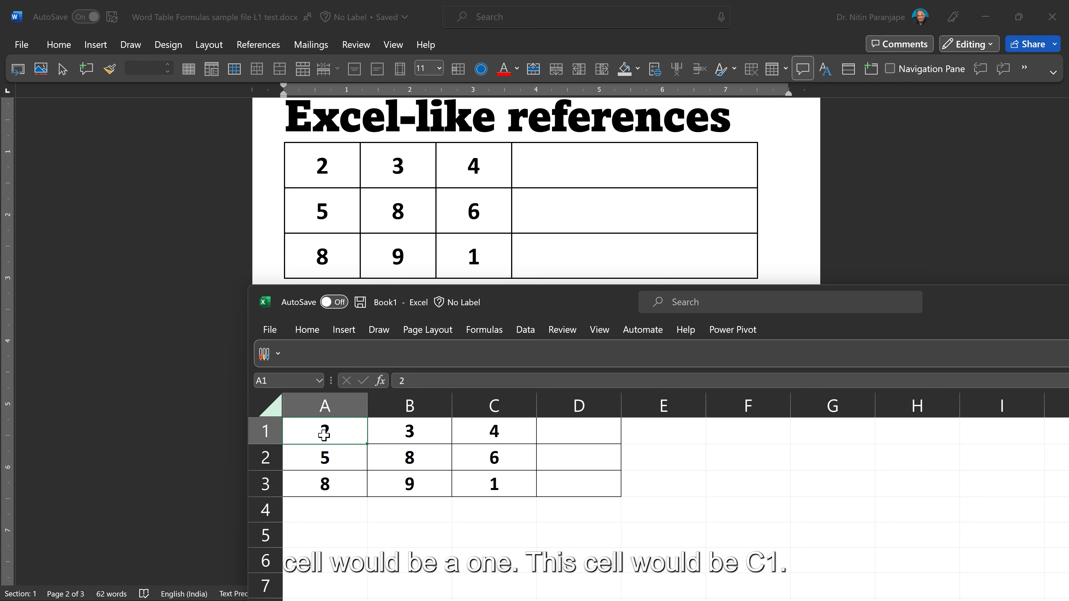
{"action": "left_click", "coordinate": [536, 175]}
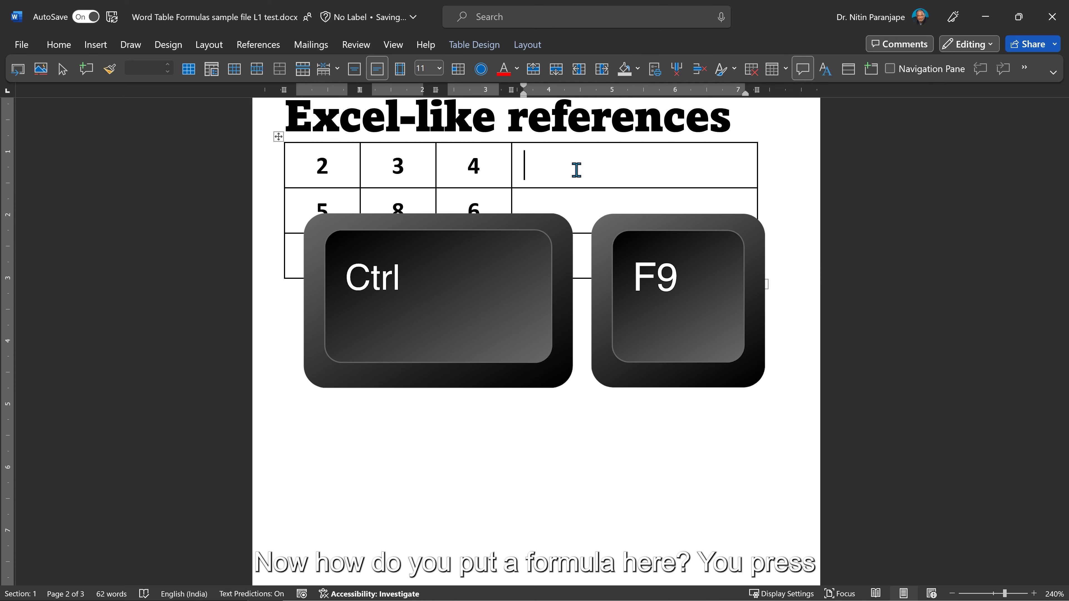
{"action": "key", "text": "ctrl+F9"}
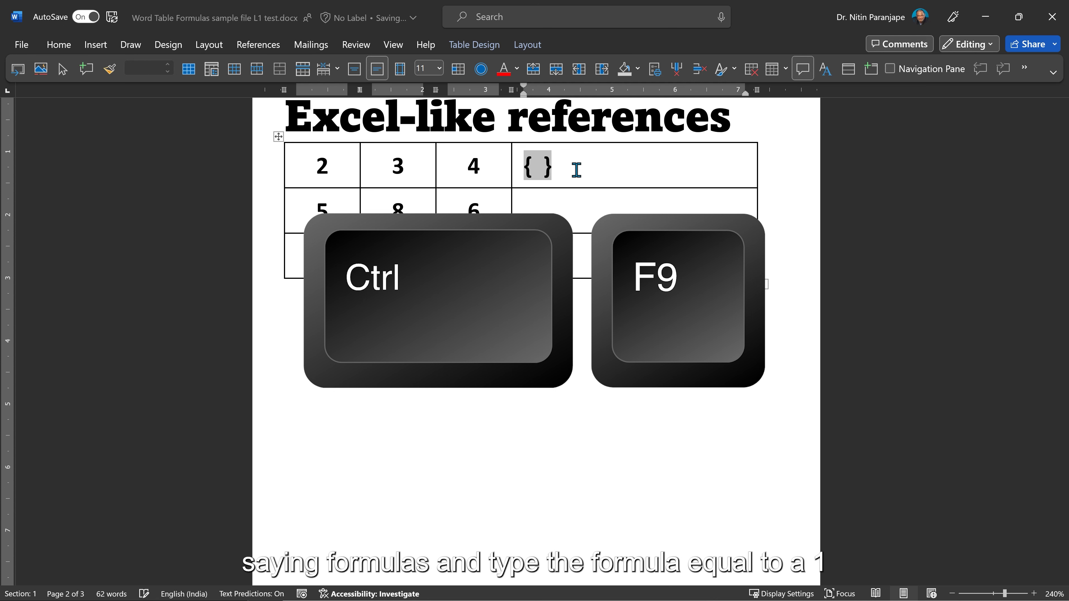
{"action": "type", "text": "=a "}
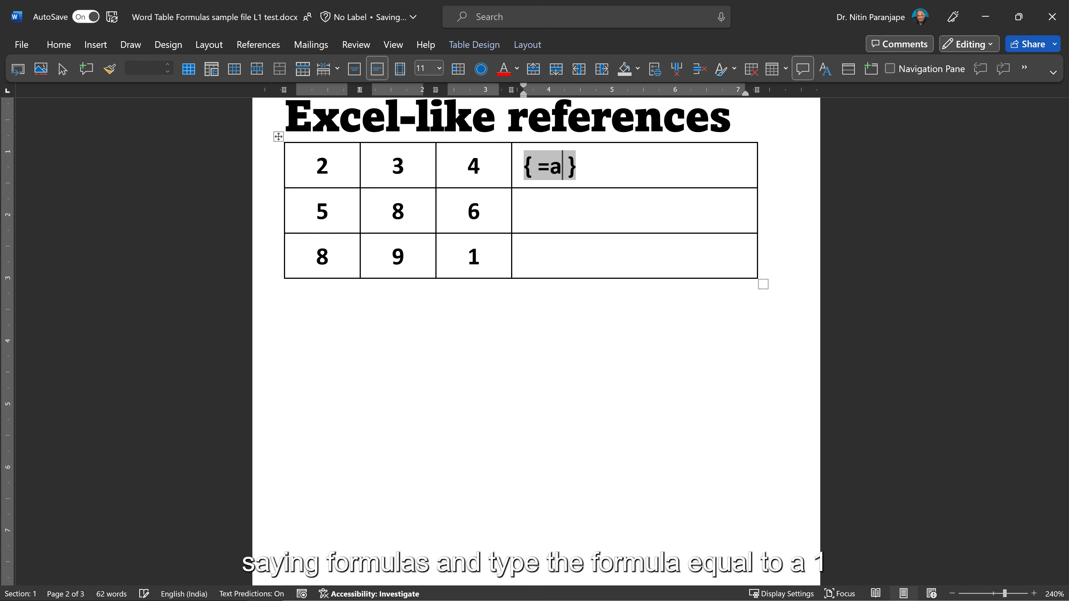
{"action": "type", "text": "1/c"}
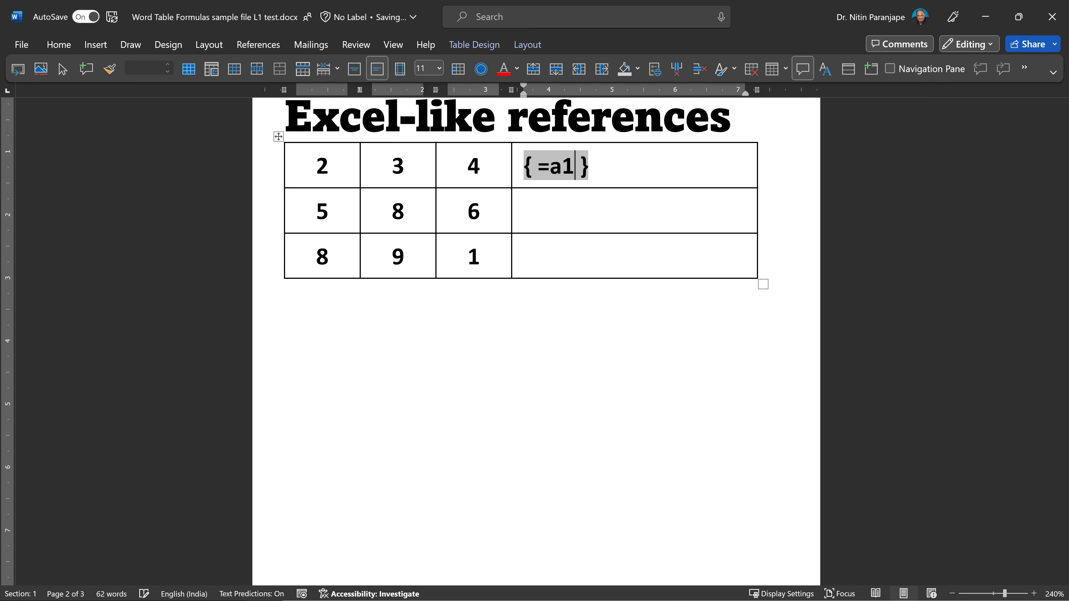
{"action": "type", "text": "1"}
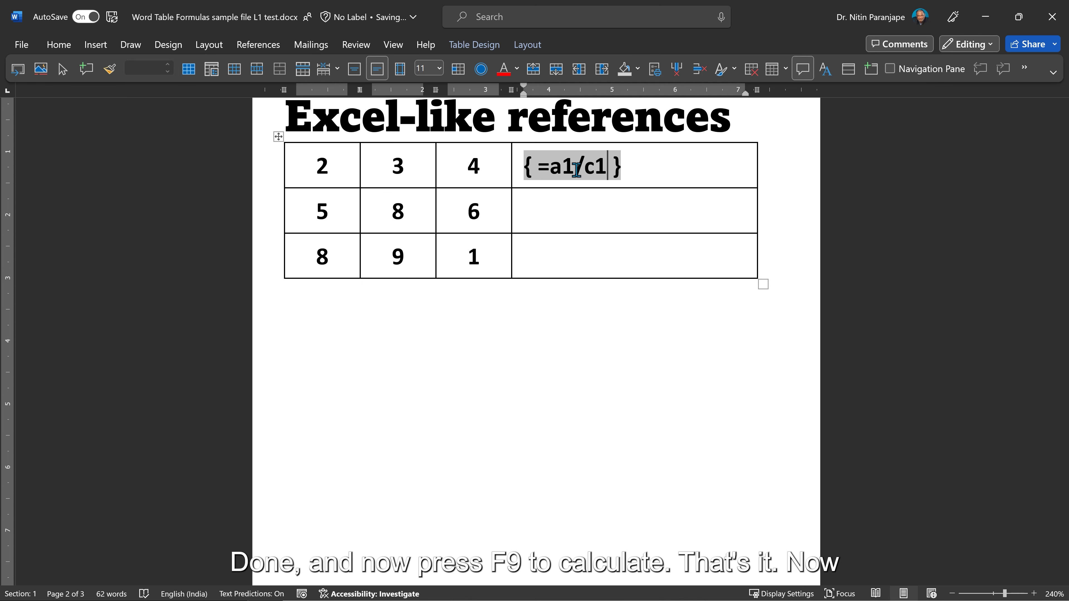
{"action": "key", "text": "F9"}
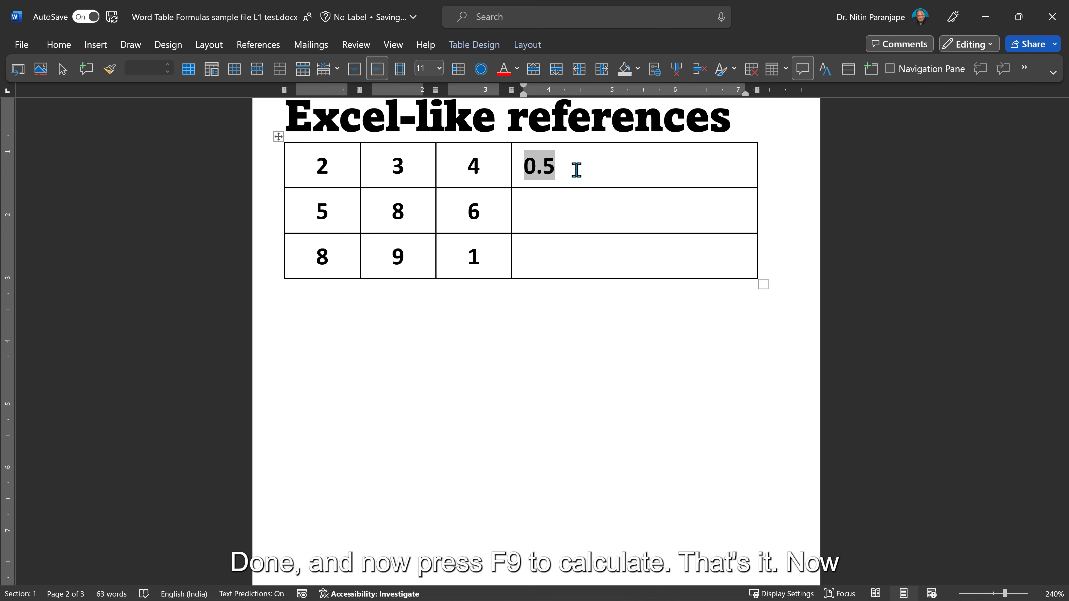
Insert a calculated field =sum(b:b)/sum(c:c) in the last cell of the table's second row.
{"action": "key", "text": "alt+Tab"}
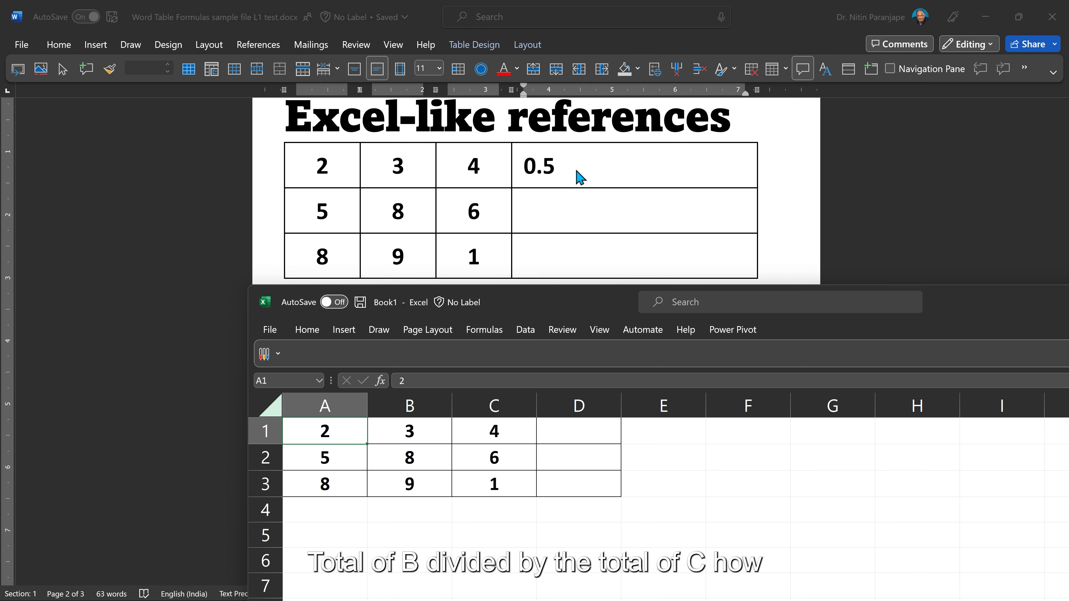
{"action": "left_click", "coordinate": [514, 202]}
{"action": "key", "text": "ctrl+F9"}
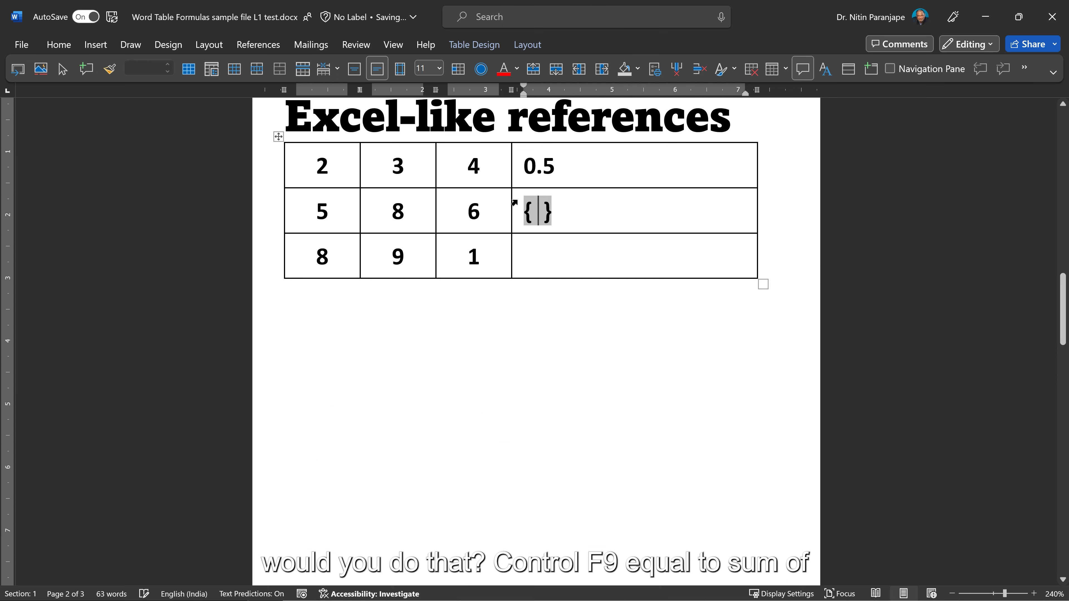
{"action": "type", "text": "=sum("}
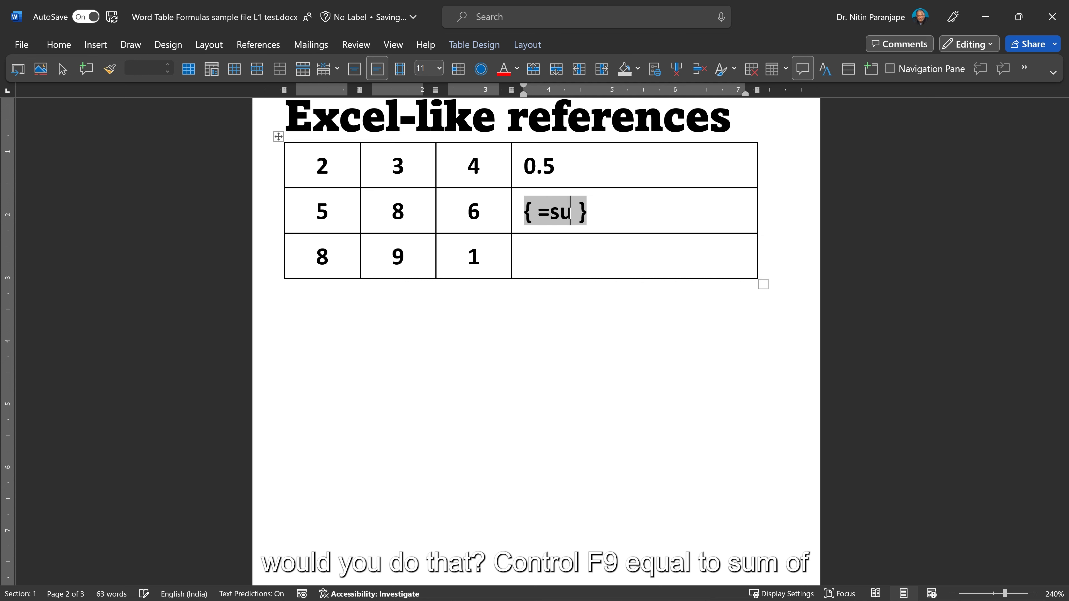
{"action": "type", "text": "b:b)/sum"}
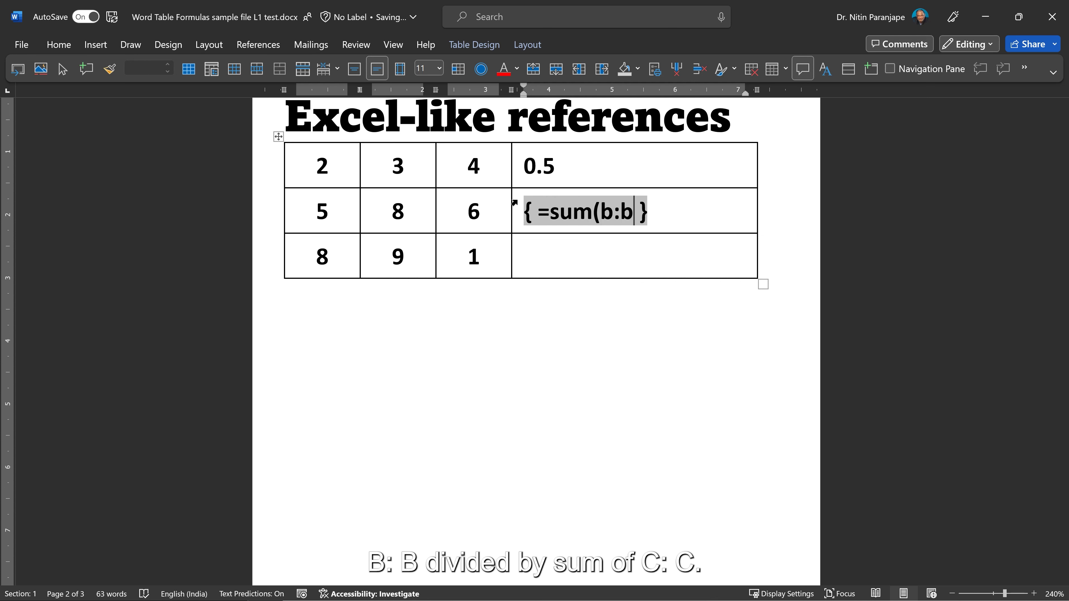
{"action": "type", "text": "(c:c)"}
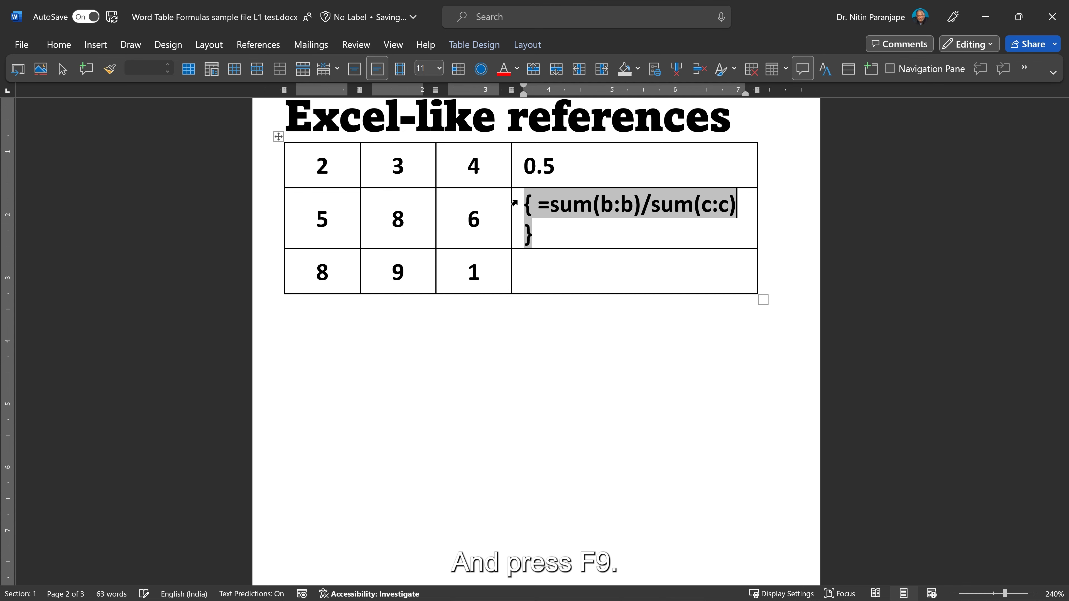
{"action": "key", "text": "F9"}
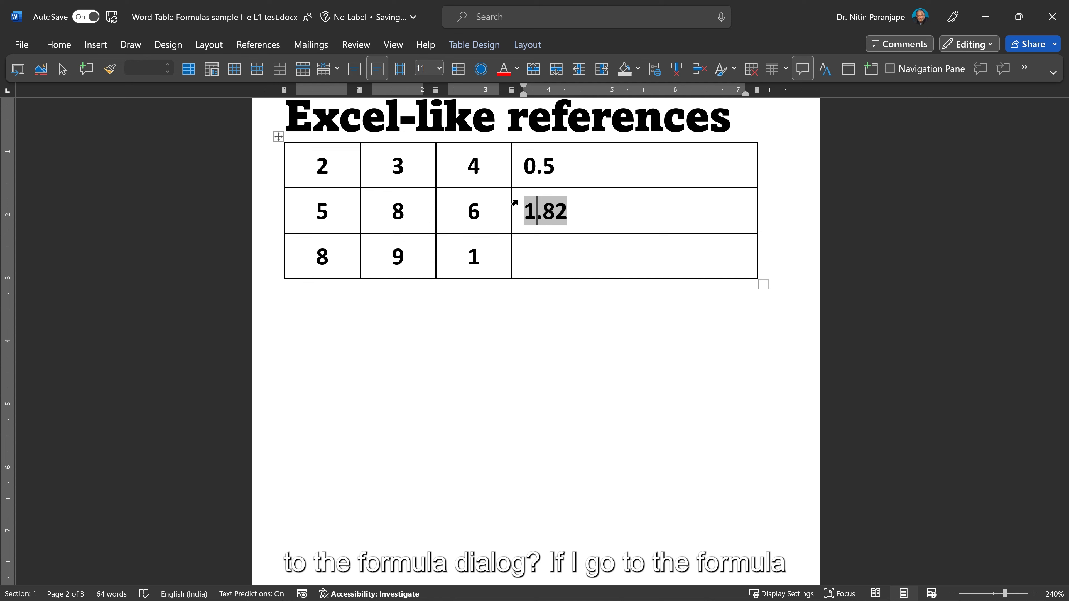
View the second row's formula in the Formula dialog and close it without changes.
{"action": "left_click", "coordinate": [535, 44]}
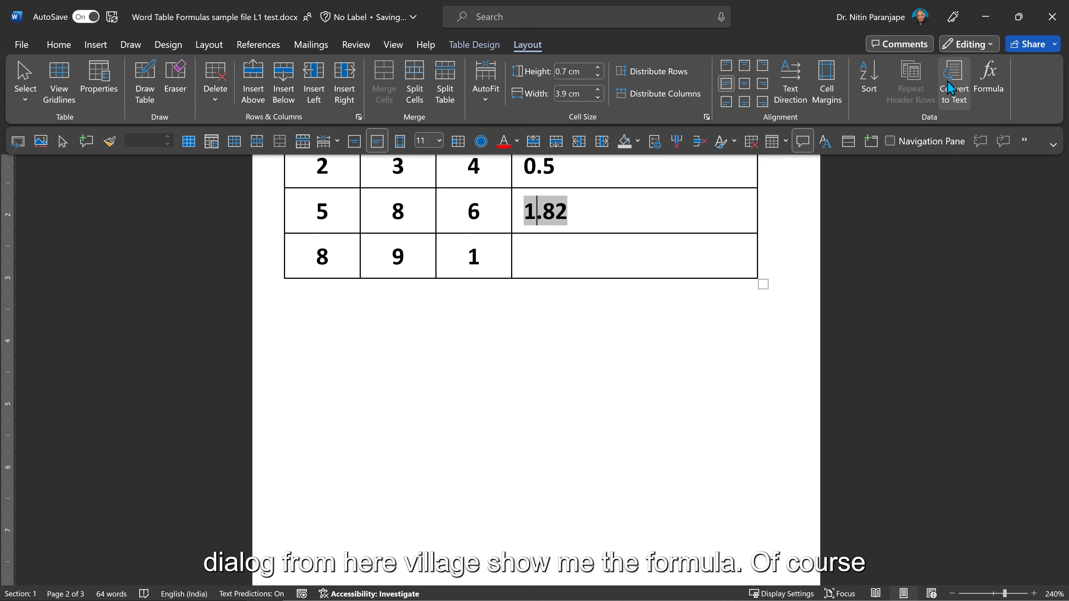
{"action": "left_click", "coordinate": [989, 82]}
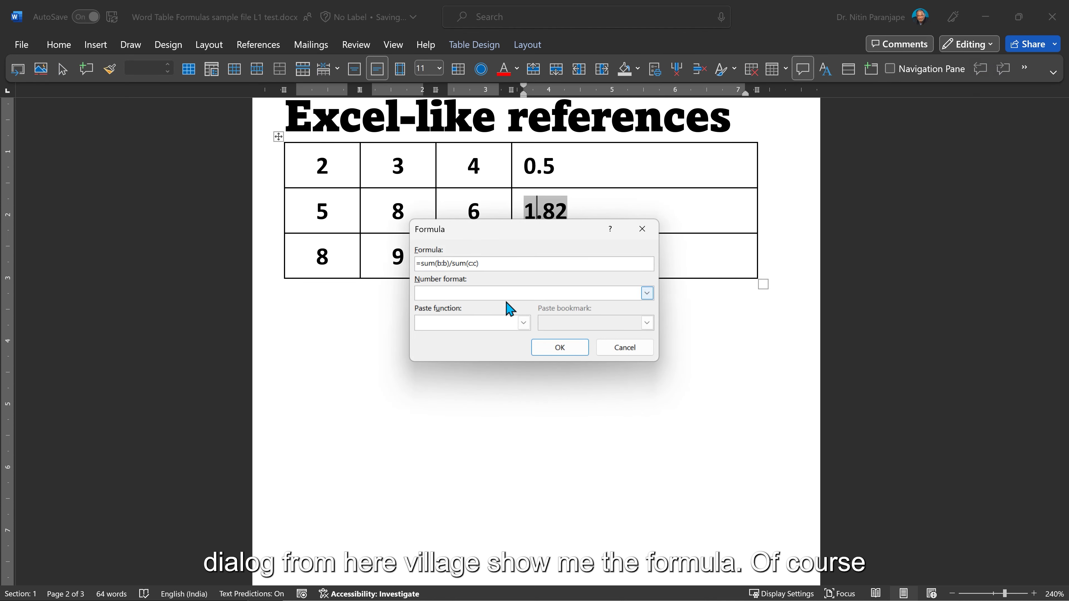
{"action": "key", "text": "Escape"}
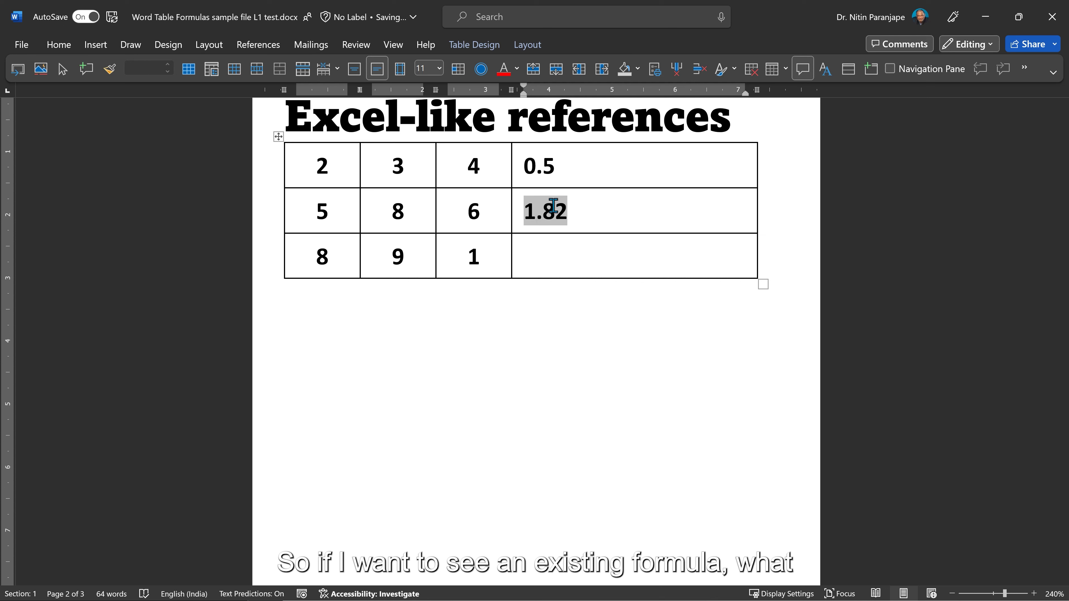
Show the field codes throughout the document, review the formulas in both tables, and switch back to the results.
{"action": "key", "text": "alt+F9"}
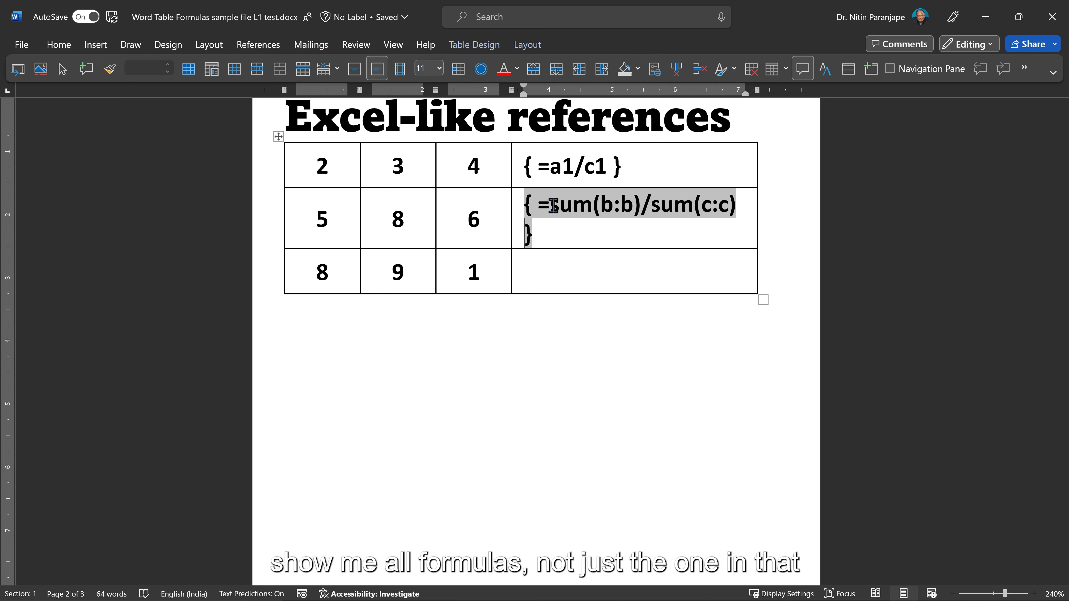
{"action": "scroll", "coordinate": [564, 231], "scroll_direction": "up", "scroll_amount": 10}
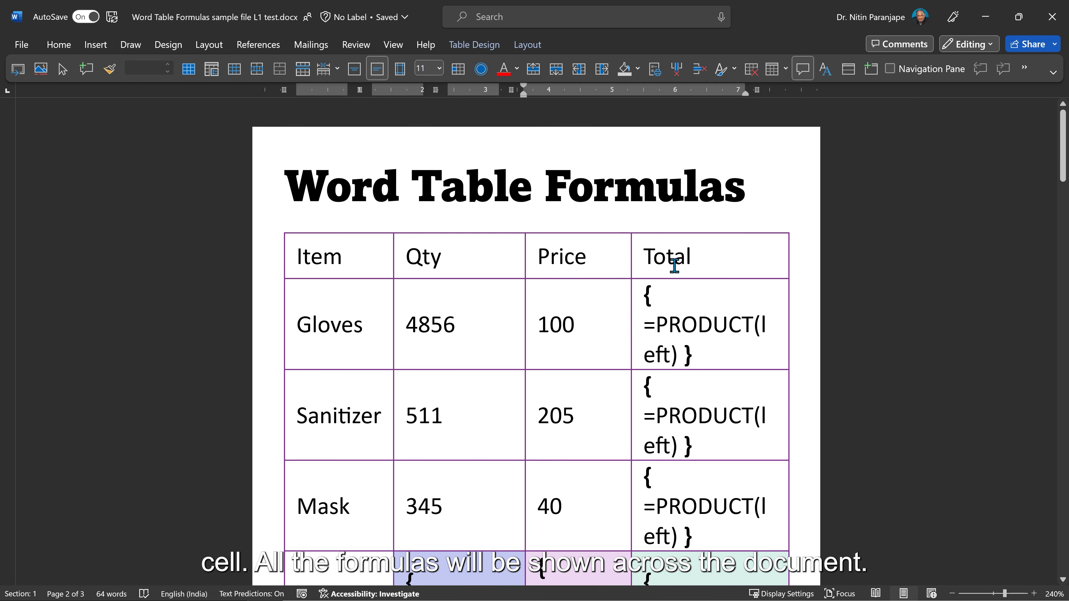
{"action": "scroll", "coordinate": [687, 430], "scroll_direction": "down", "scroll_amount": 10}
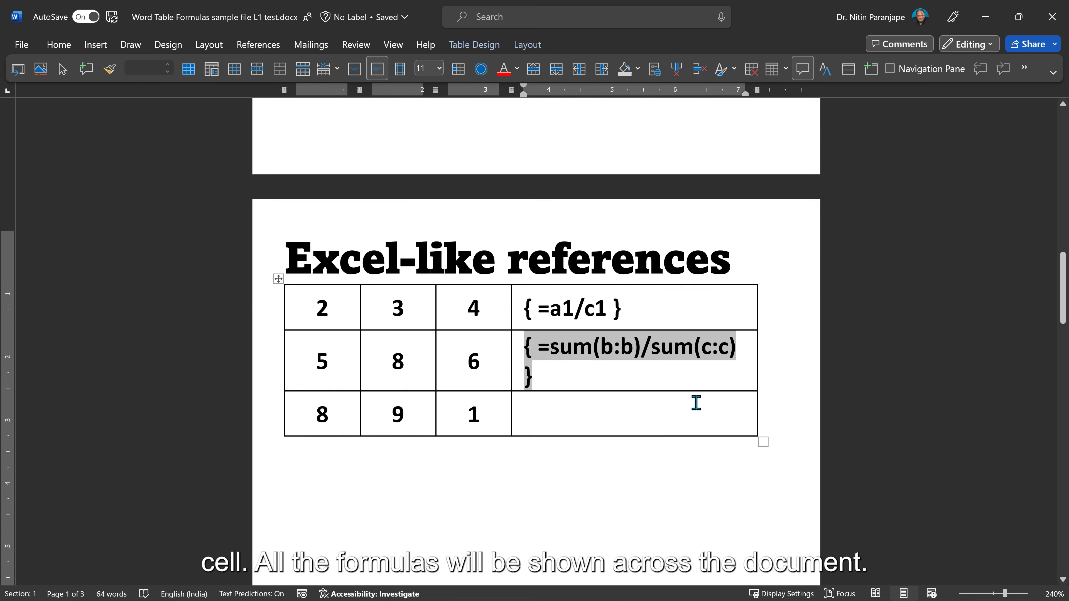
{"action": "scroll", "coordinate": [696, 402], "scroll_direction": "down", "scroll_amount": 2}
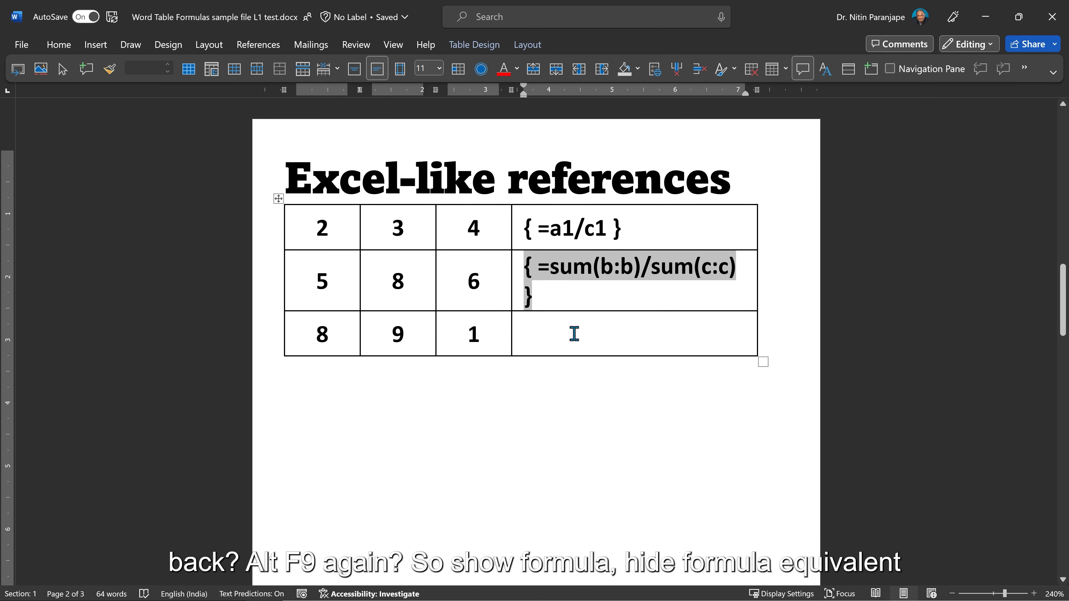
{"action": "key", "text": "alt+F9"}
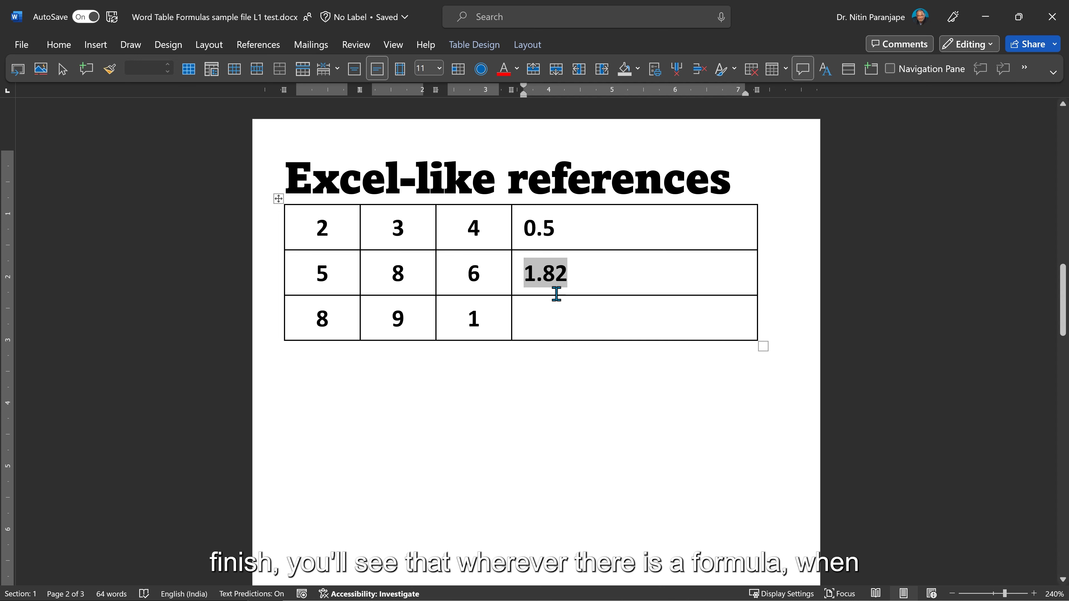
Check the field shading by placing the cursor in the second row's formula result and in the empty cell below.
{"action": "left_click", "coordinate": [541, 323]}
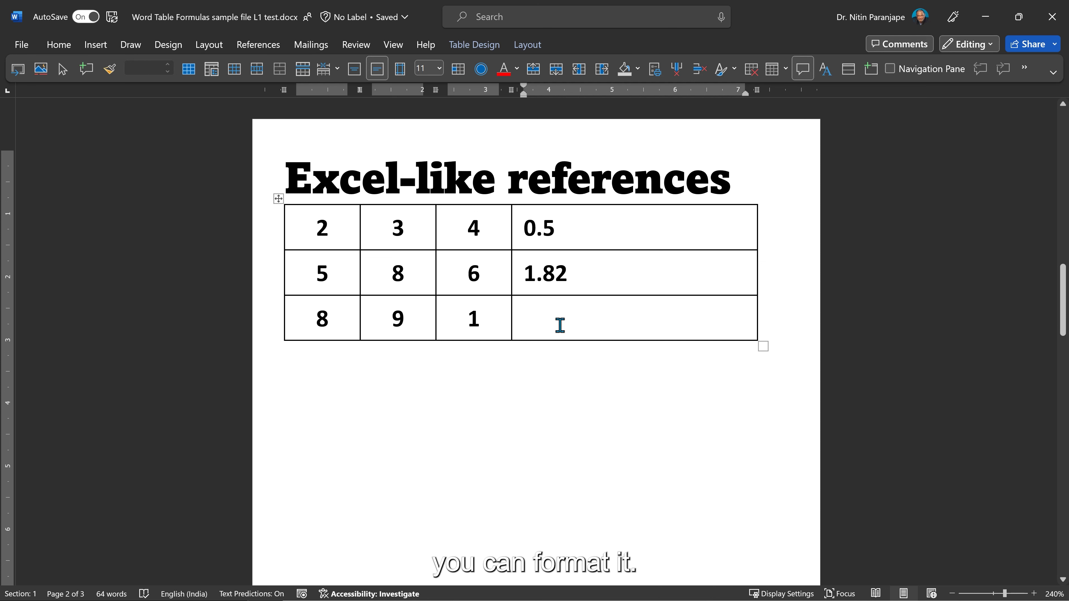
{"action": "left_click", "coordinate": [543, 276]}
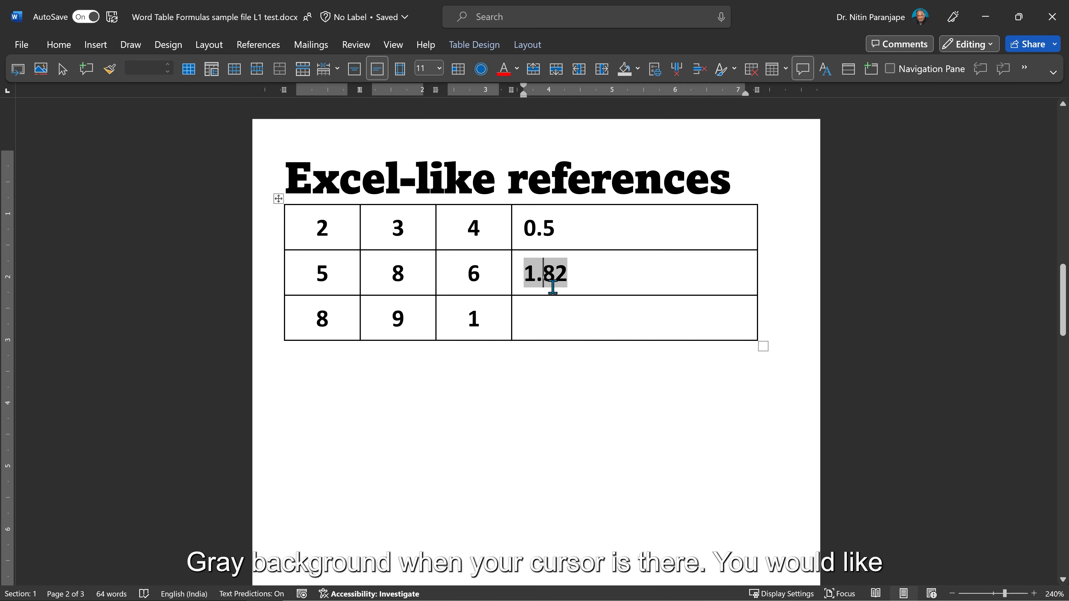
{"action": "left_click", "coordinate": [544, 315]}
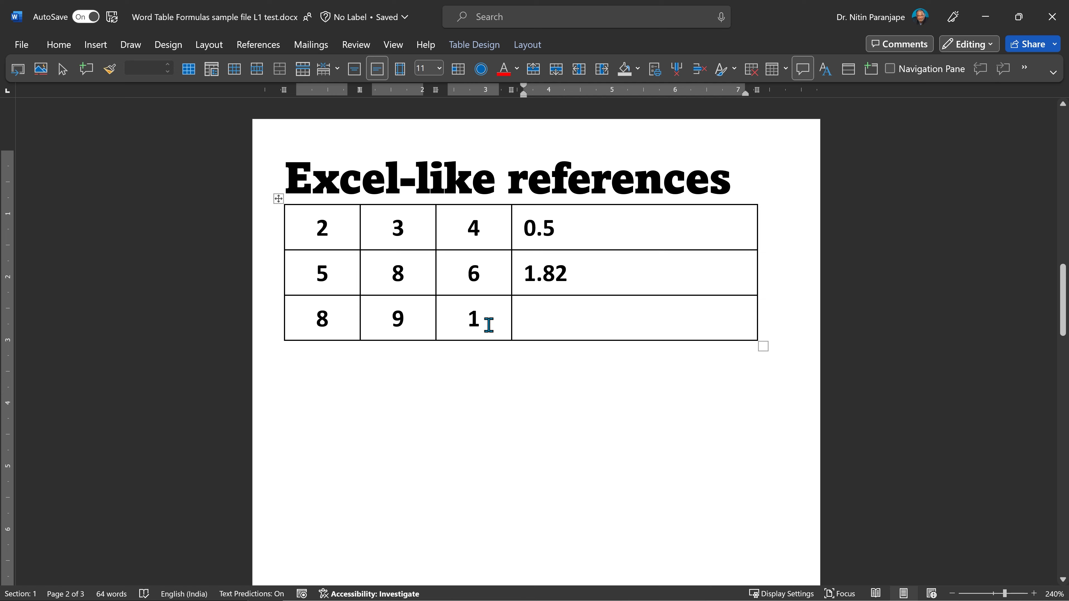
Set the field shading option under Show document content in Word's advanced options to Always.
{"action": "key", "text": "alt+f"}
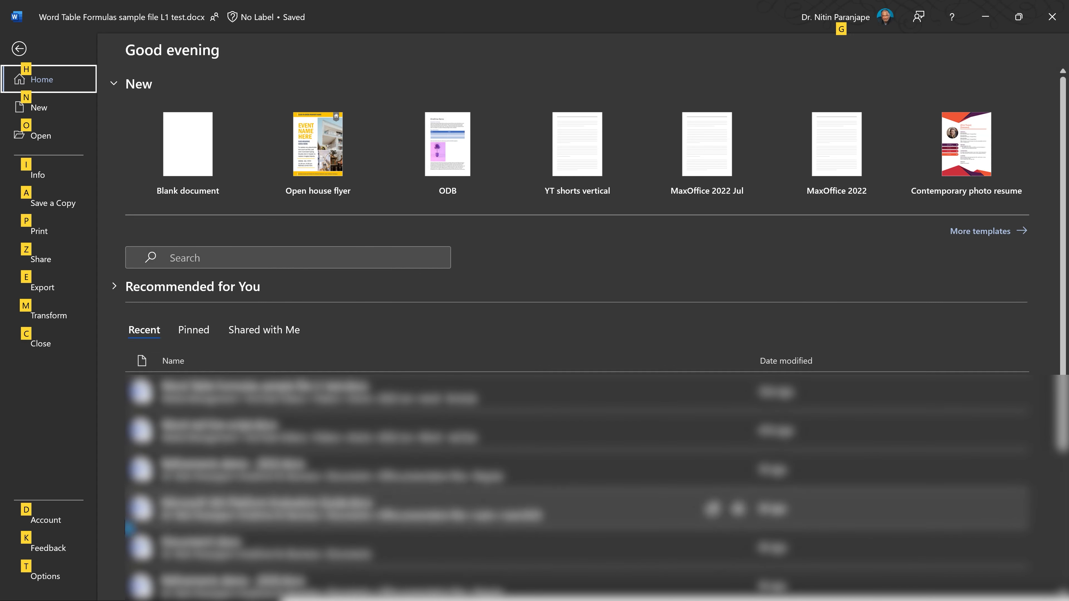
{"action": "left_click", "coordinate": [54, 569]}
{"action": "left_click", "coordinate": [276, 210]}
{"action": "scroll", "coordinate": [552, 276], "scroll_direction": "down", "scroll_amount": 5}
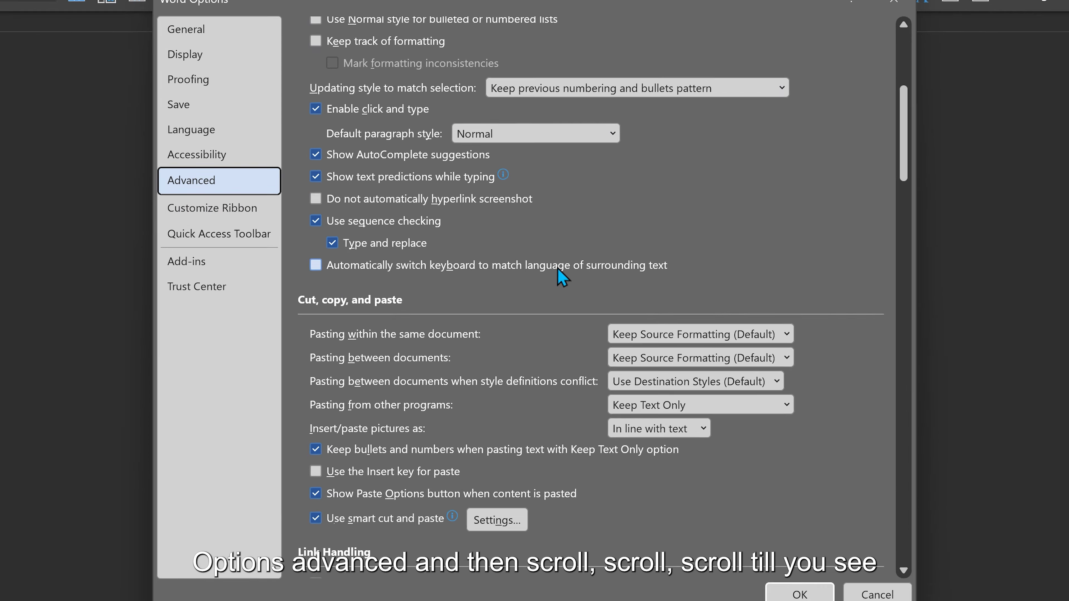
{"action": "scroll", "coordinate": [558, 269], "scroll_direction": "down", "scroll_amount": 10}
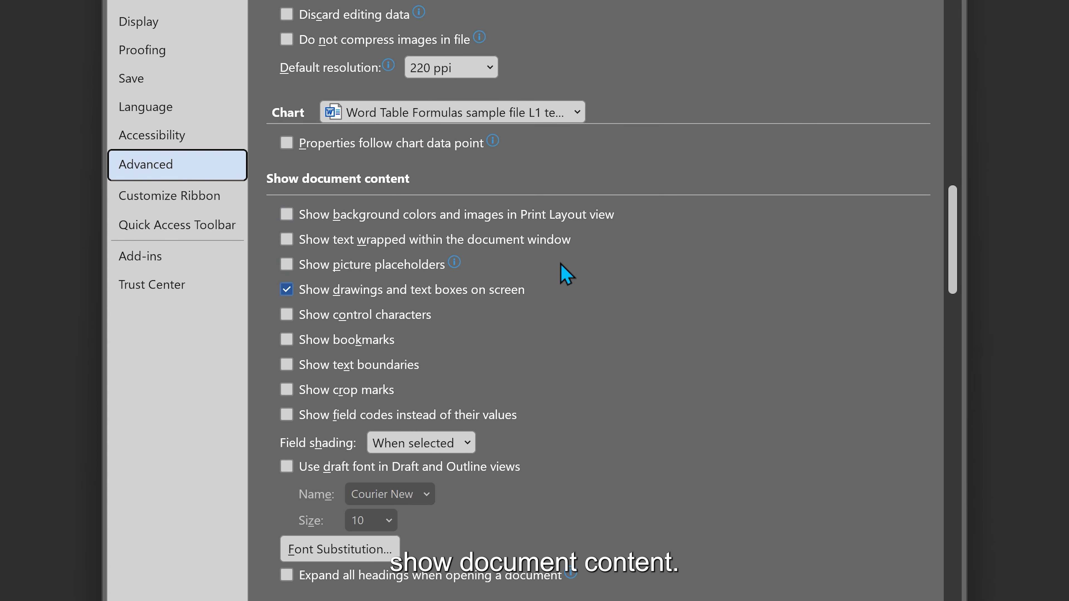
{"action": "scroll", "coordinate": [564, 274], "scroll_direction": "down", "scroll_amount": 3}
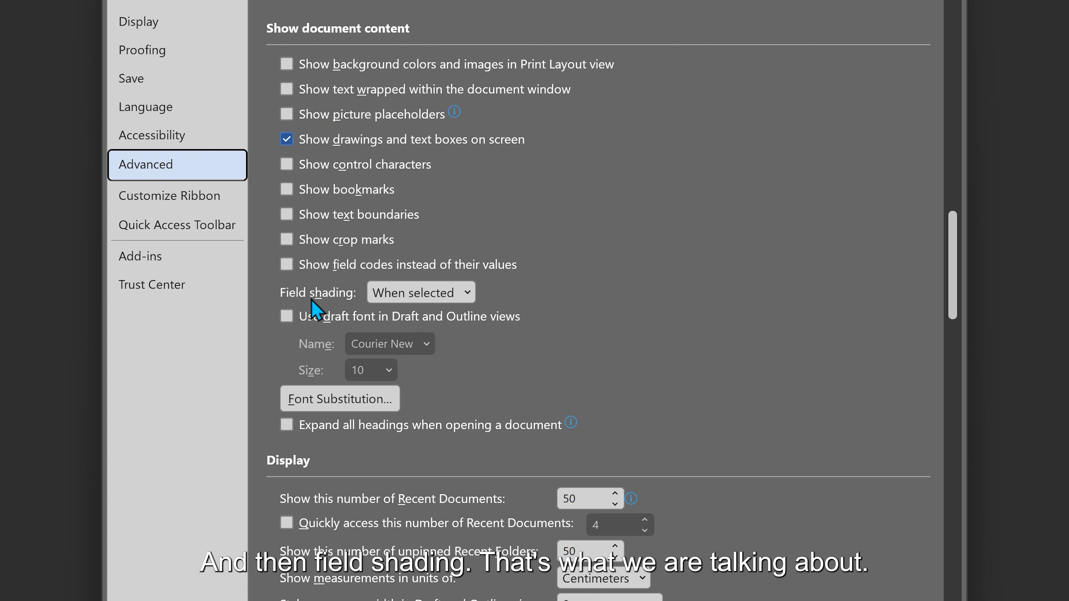
{"action": "left_click", "coordinate": [419, 291]}
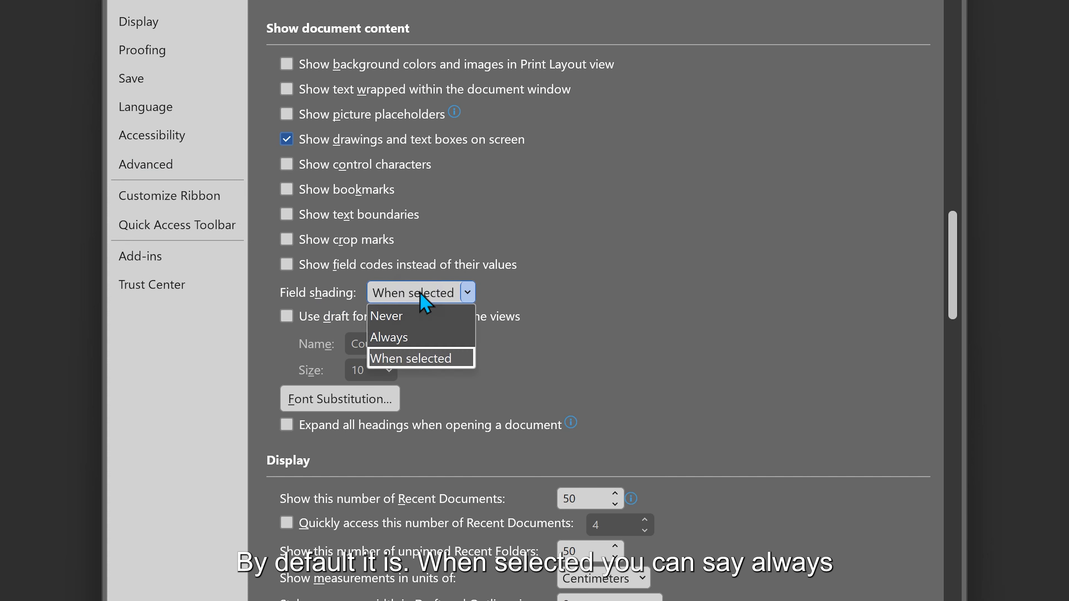
{"action": "left_click", "coordinate": [391, 333]}
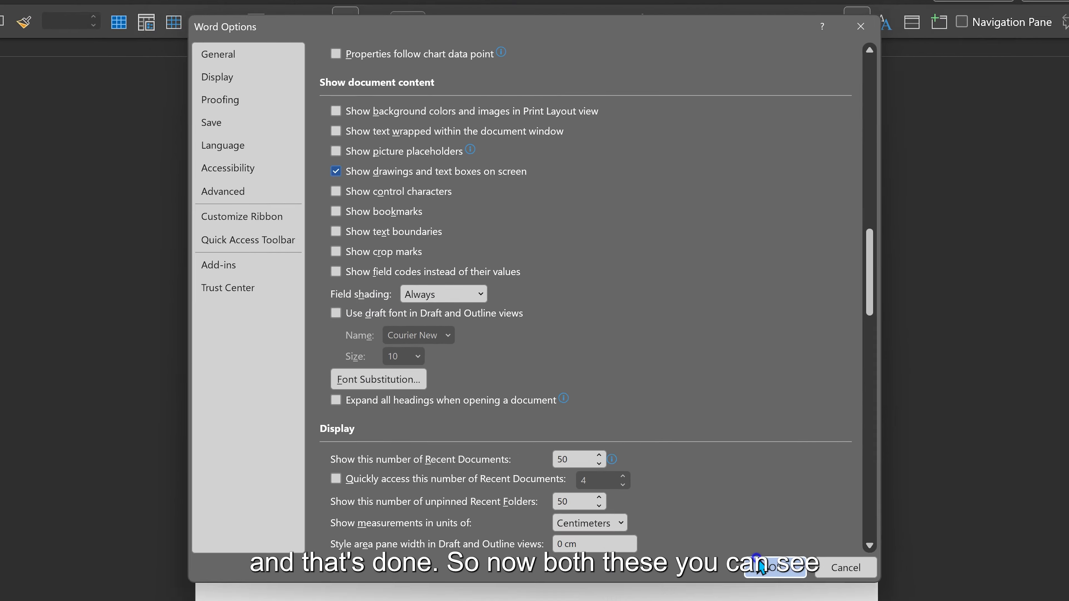
{"action": "left_click", "coordinate": [769, 568]}
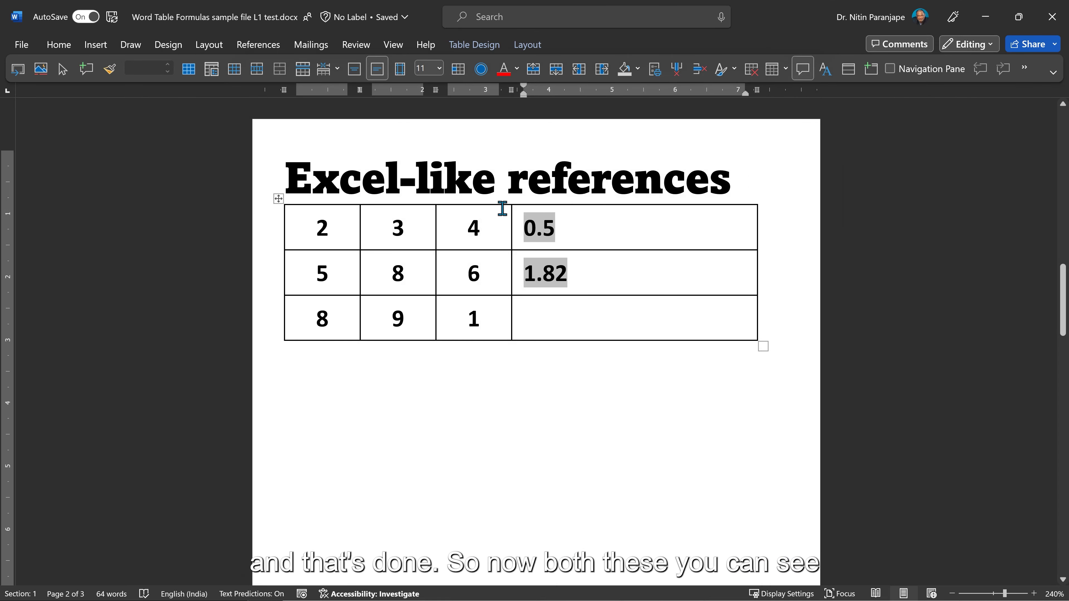
In the Word Table Formulas table, move the Mask row up and down, leaving it directly above the Sanitizer row.
{"action": "scroll", "coordinate": [554, 334], "scroll_direction": "up", "scroll_amount": 15}
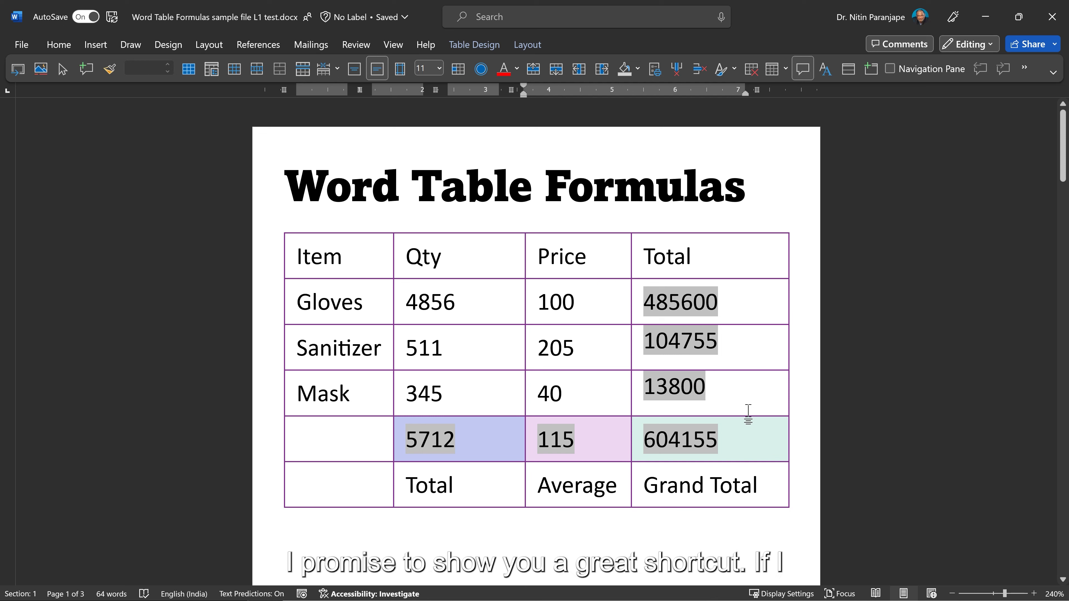
{"action": "left_click", "coordinate": [750, 390]}
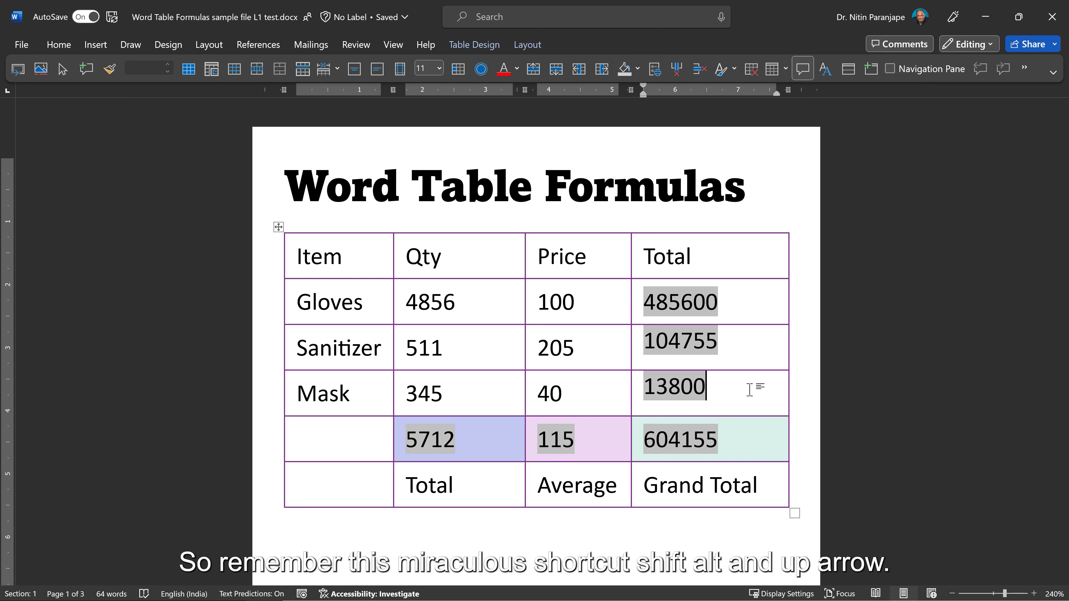
{"action": "key", "text": "shift+alt+Up"}
{"action": "key", "text": "shift+alt+Up"}
{"action": "key", "text": "shift+alt+Down"}
{"action": "key", "text": "shift+alt+Down"}
{"action": "key", "text": "shift+alt+Up"}
Move the Gloves row down so it sits between the Mask and Sanitizer rows.
{"action": "key", "text": "Left"}
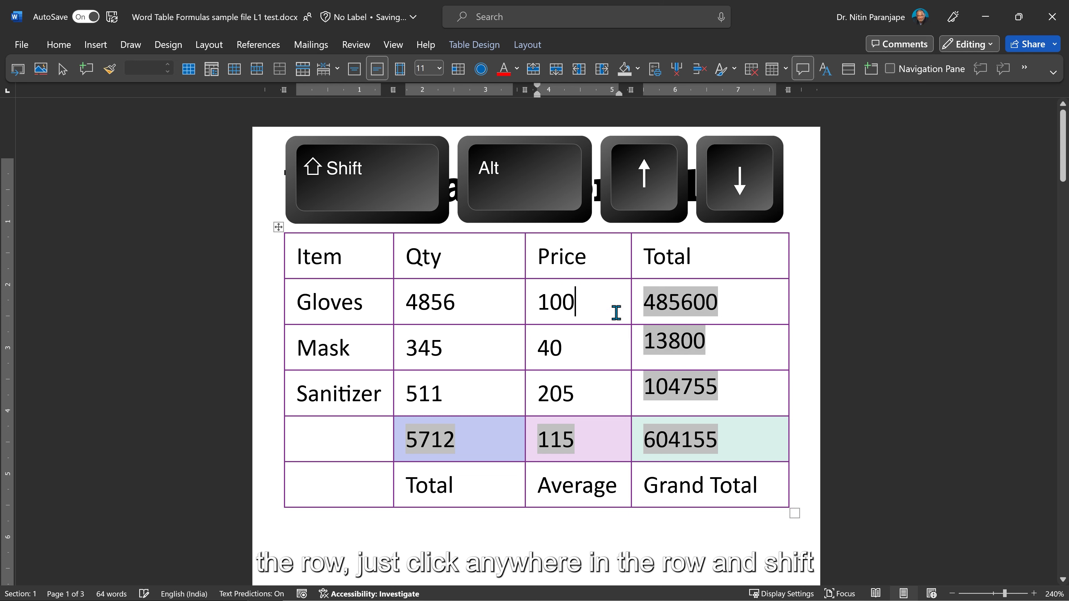
{"action": "key", "text": "shift+alt+Down"}
{"action": "key", "text": "shift+alt+Down"}
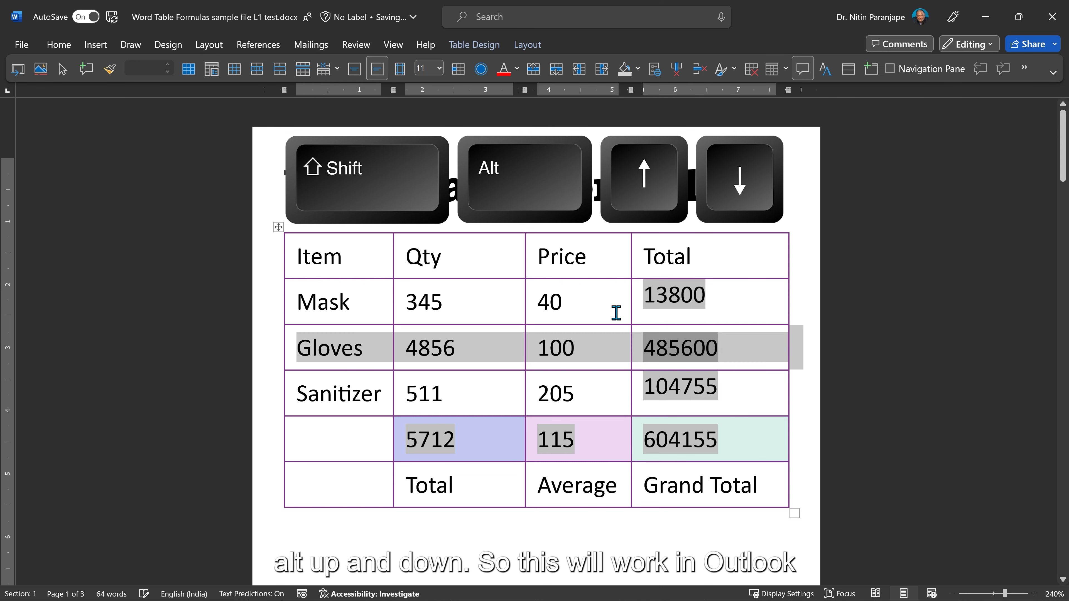